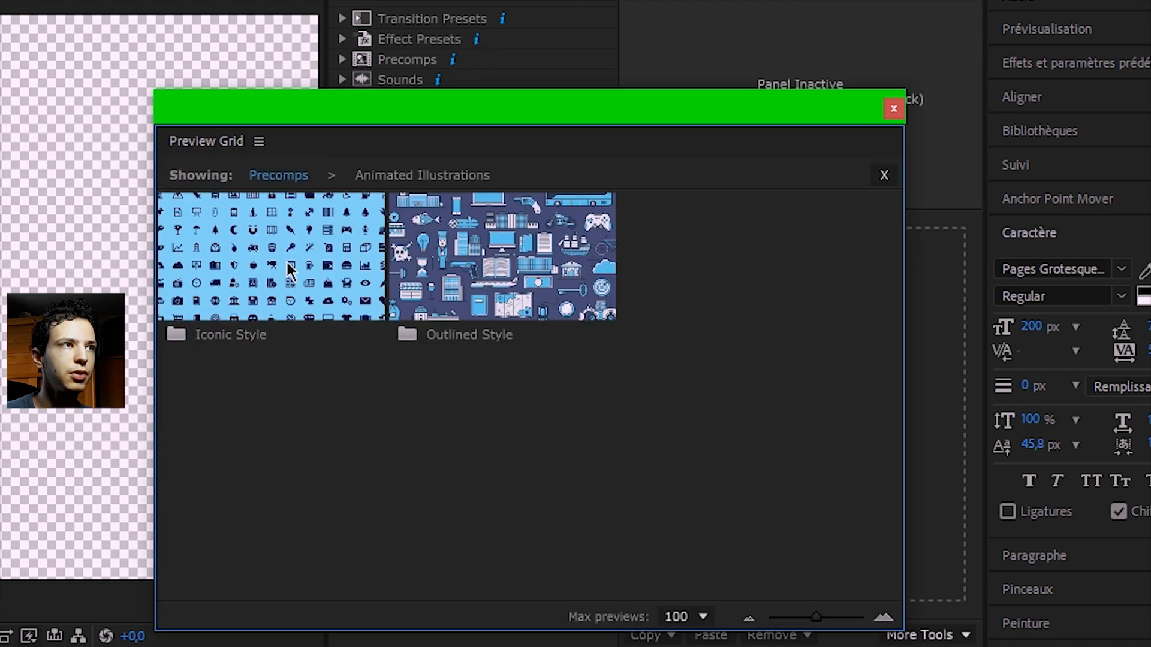
Step: Browse the Iconic Style animated illustrations, the precomp categories and the Essential Sound Effects folder
left_click(246, 265)
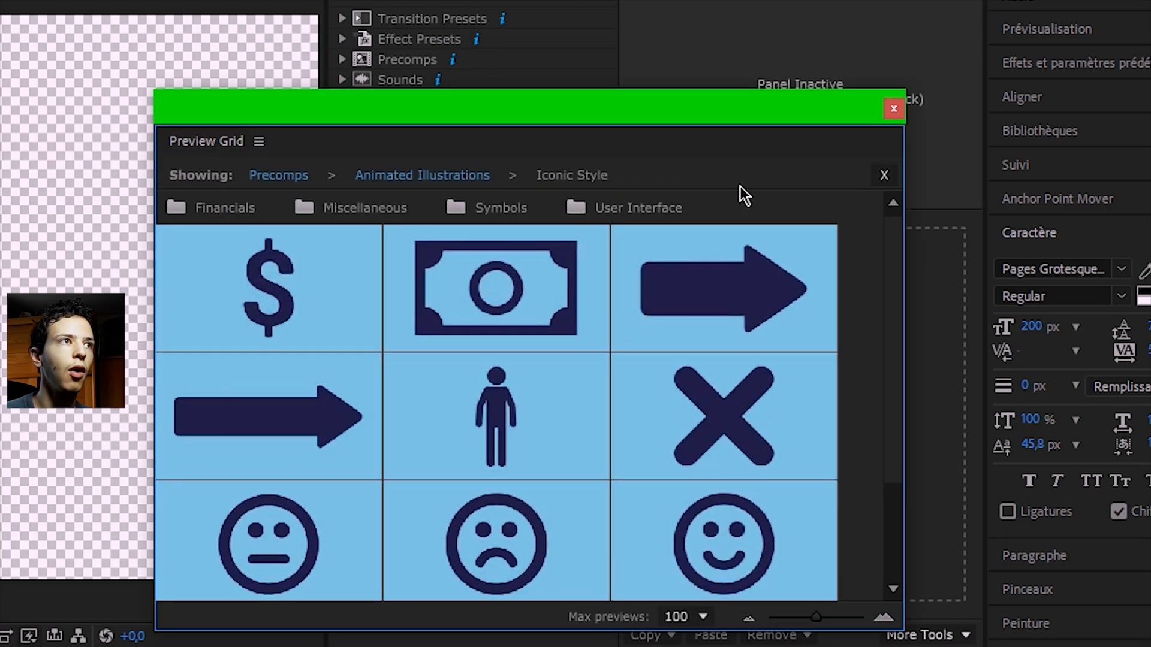
left_click(288, 180)
left_click(712, 260)
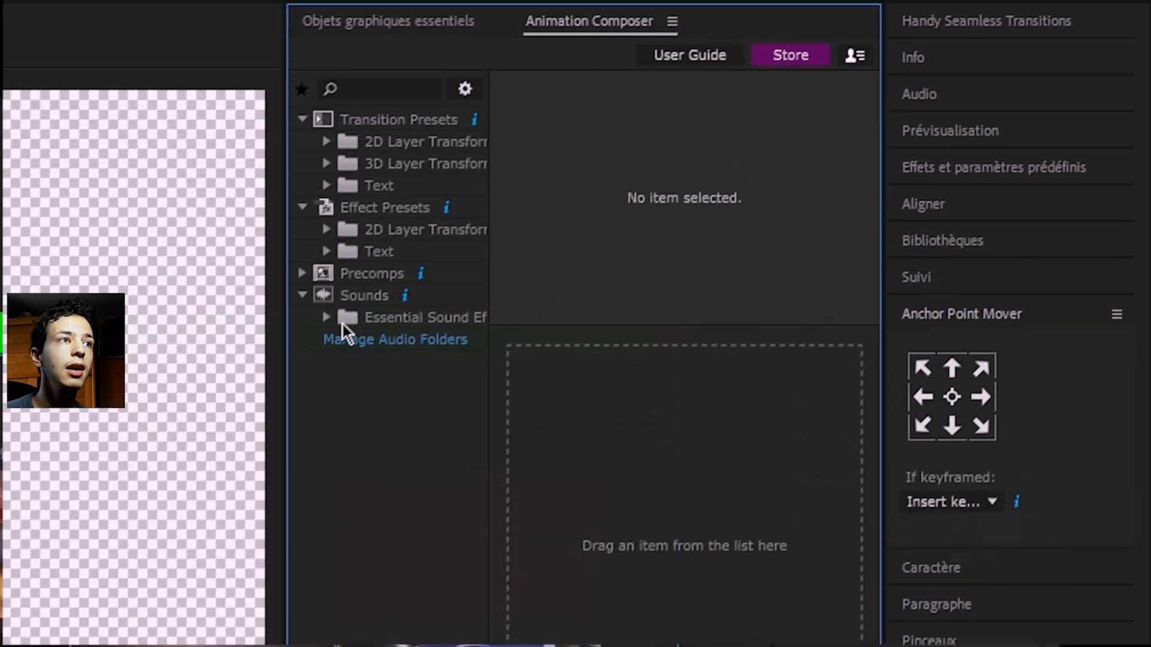
left_click(323, 320)
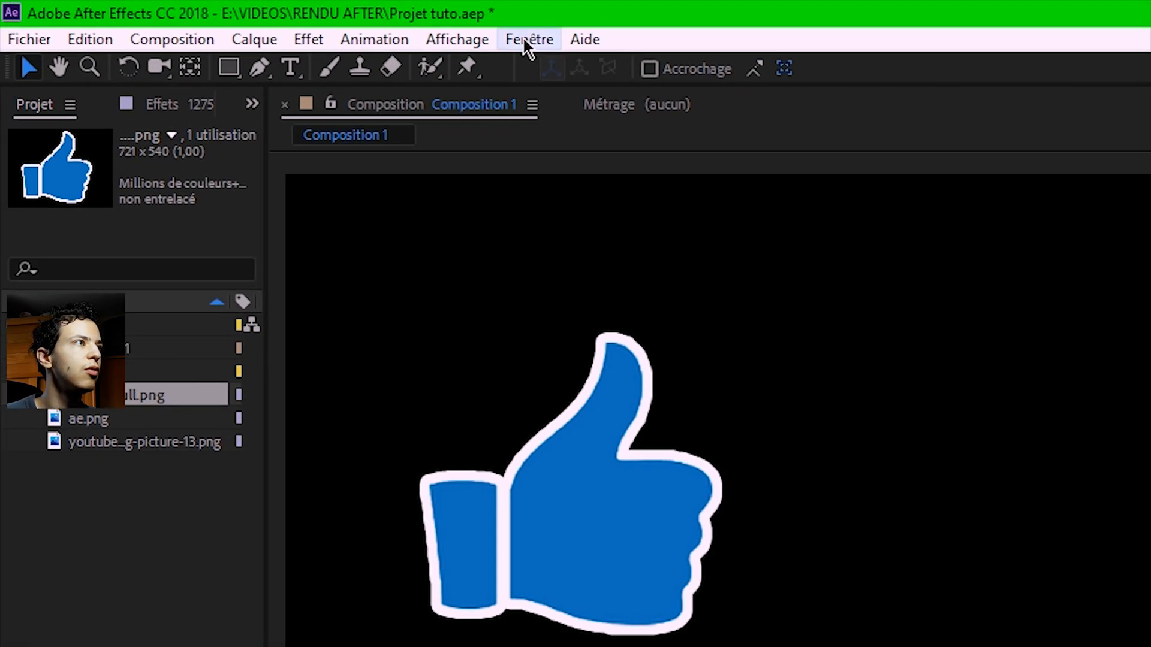
Step: Check which Animation Composer tools are available and enabled in the workspace
left_click(527, 41)
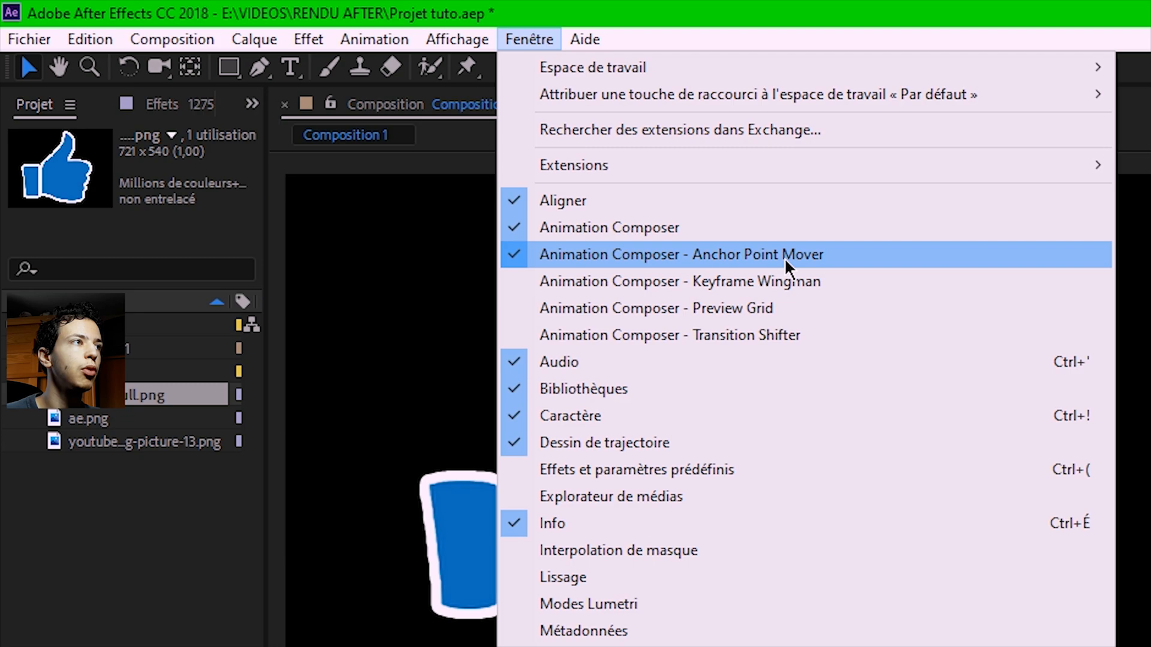
key("Escape")
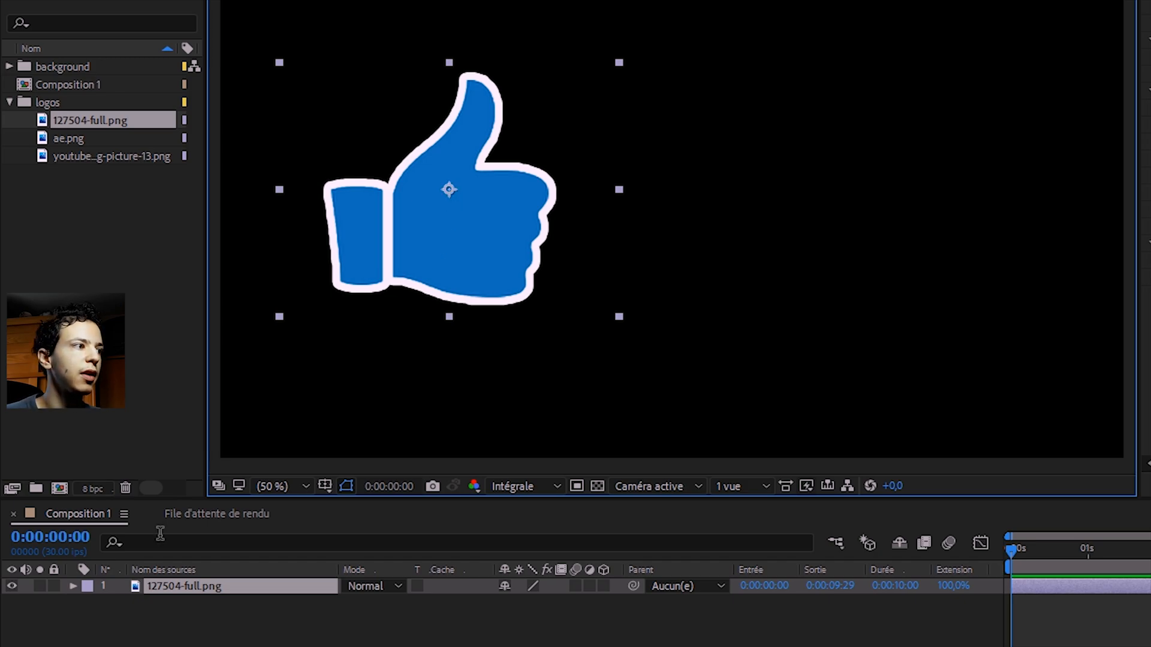
Step: Try rotating the thumbs-up layer about its centre anchor point, and undo the trial changes
key("r")
left_click_drag(528, 602, 580, 619)
key("ctrl+z")
key("ctrl+z")
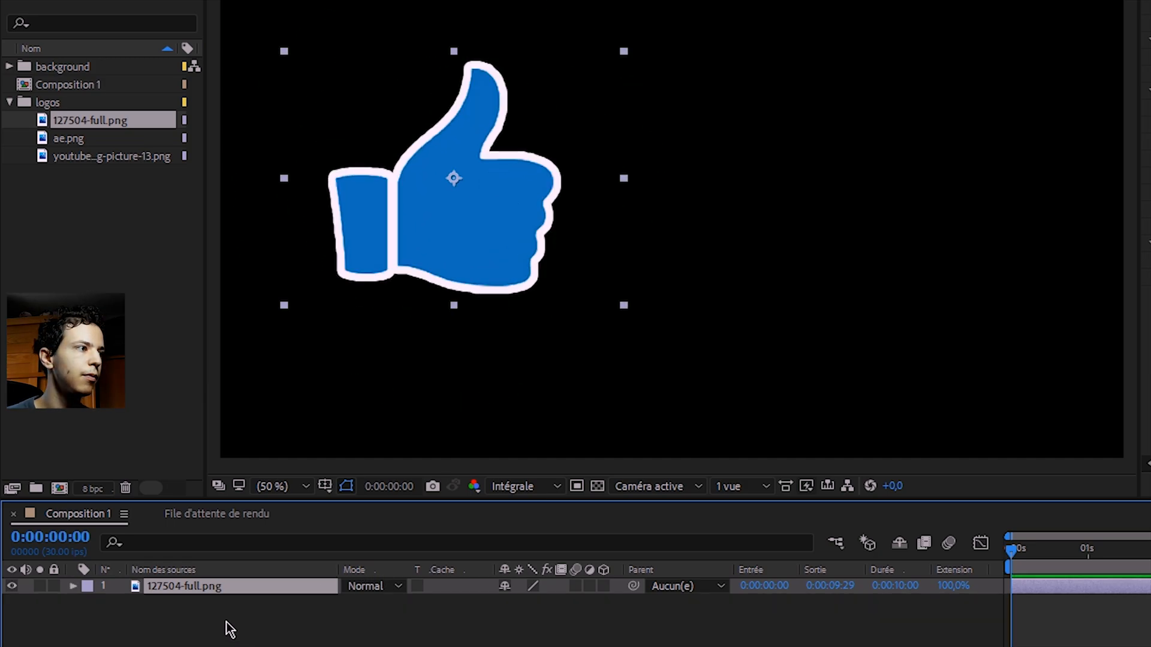
Step: Move the thumbs-up layer's anchor point to its bottom centre and try its transform properties from there
left_click(73, 586)
left_click_drag(540, 621, 480, 614)
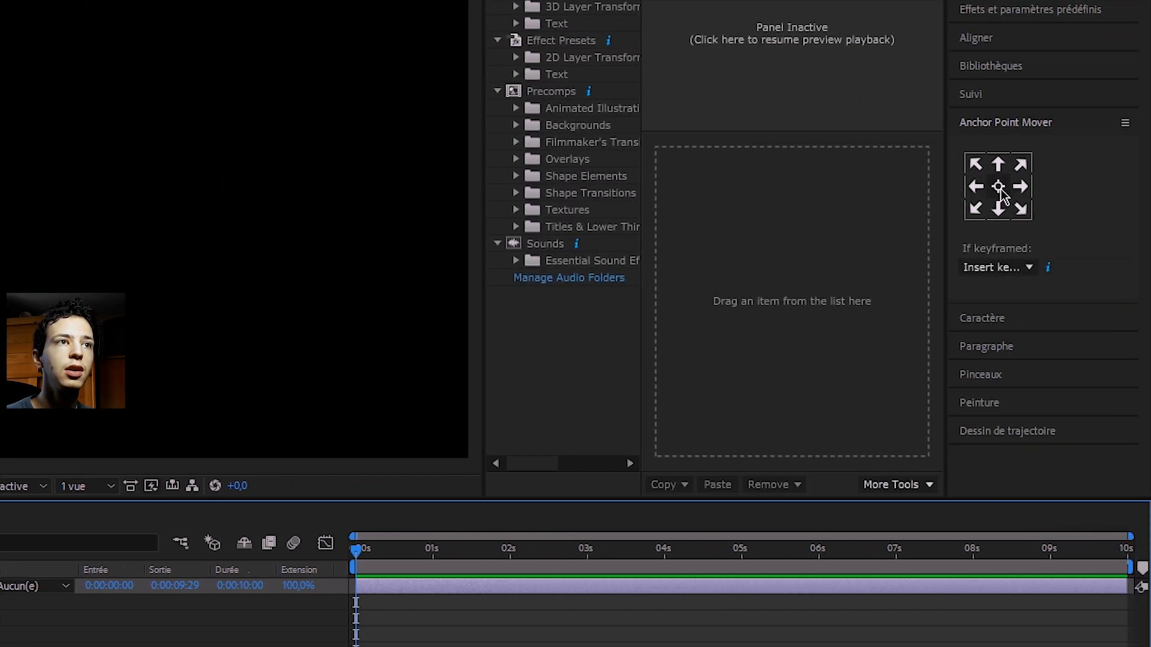
left_click(998, 209)
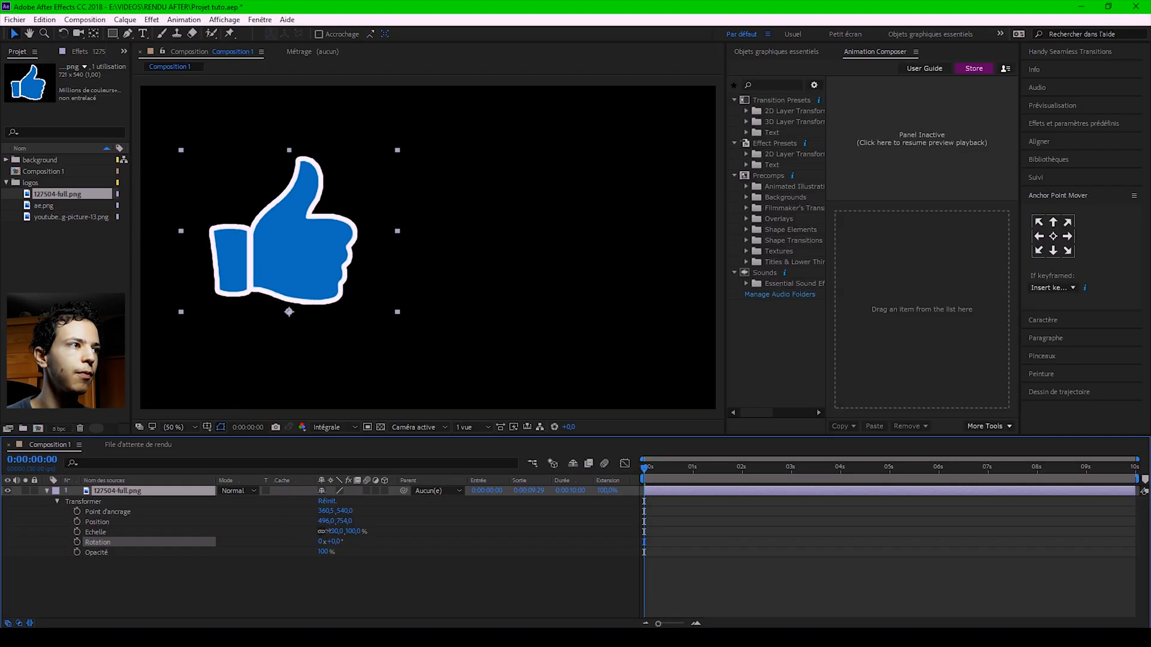
left_click_drag(356, 531, 418, 537)
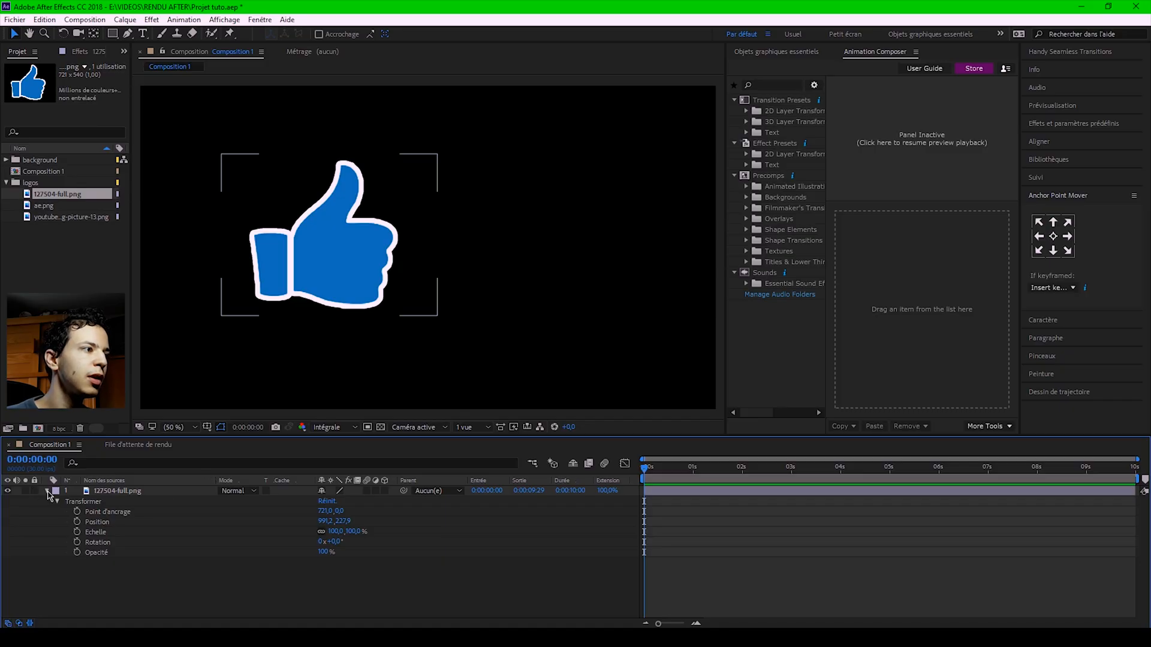
left_click(48, 491)
left_click(130, 540)
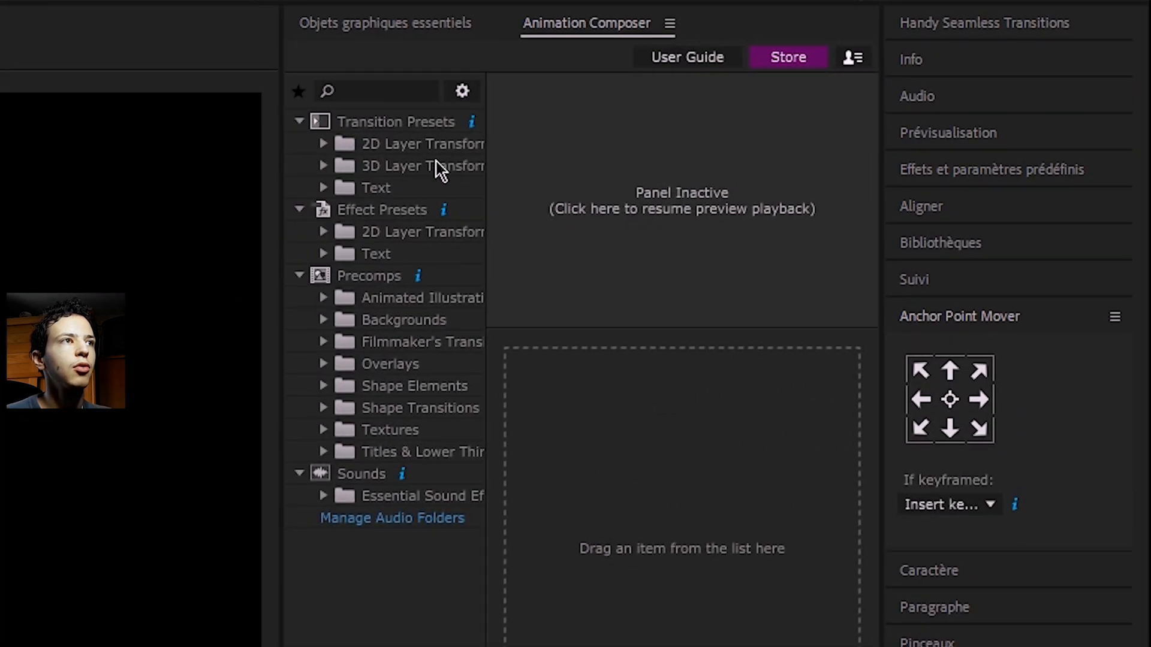
Step: Look through the Text and 2D Layer Transformations transition presets, including the Fade Cubic preset
left_click(324, 189)
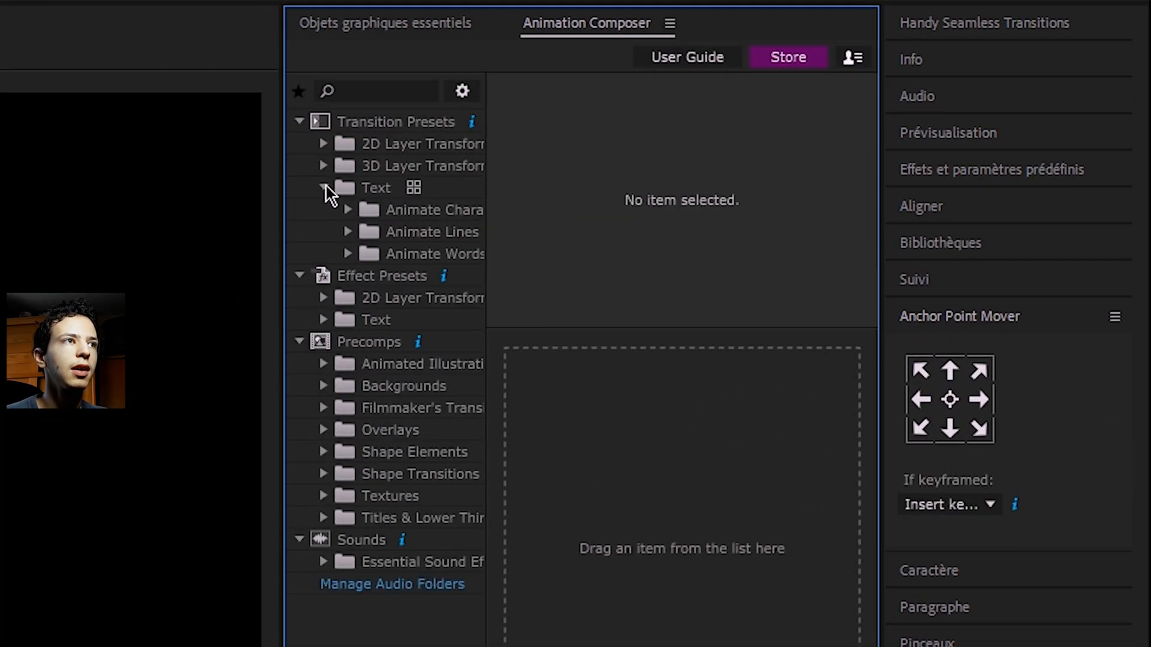
left_click(324, 188)
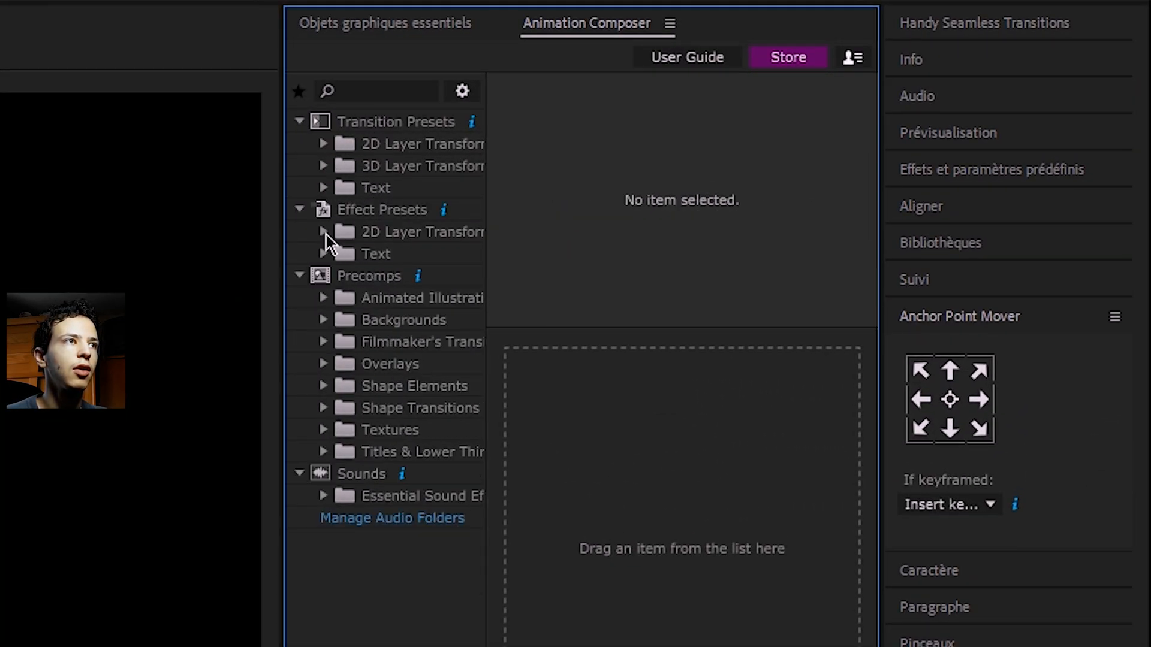
left_click(324, 144)
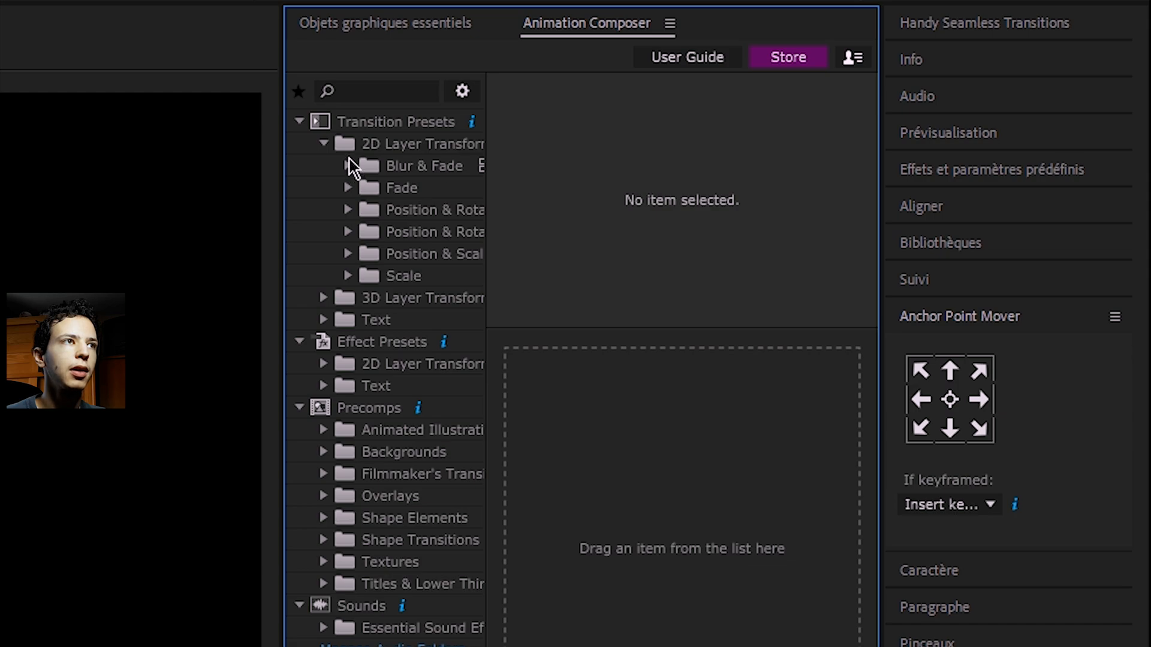
left_click(348, 188)
left_click(415, 210)
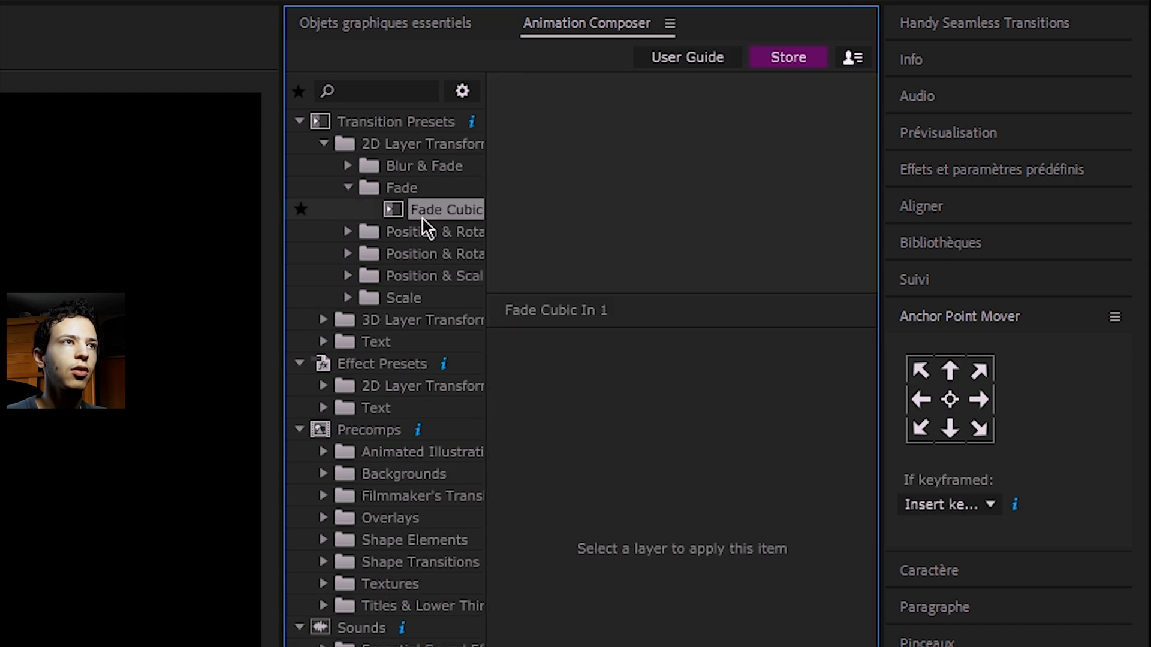
left_click(348, 187)
Step: Apply the Overshoot Position & Scale 2 in-transition to the 127504-full.png layer and play the animation
left_click(349, 254)
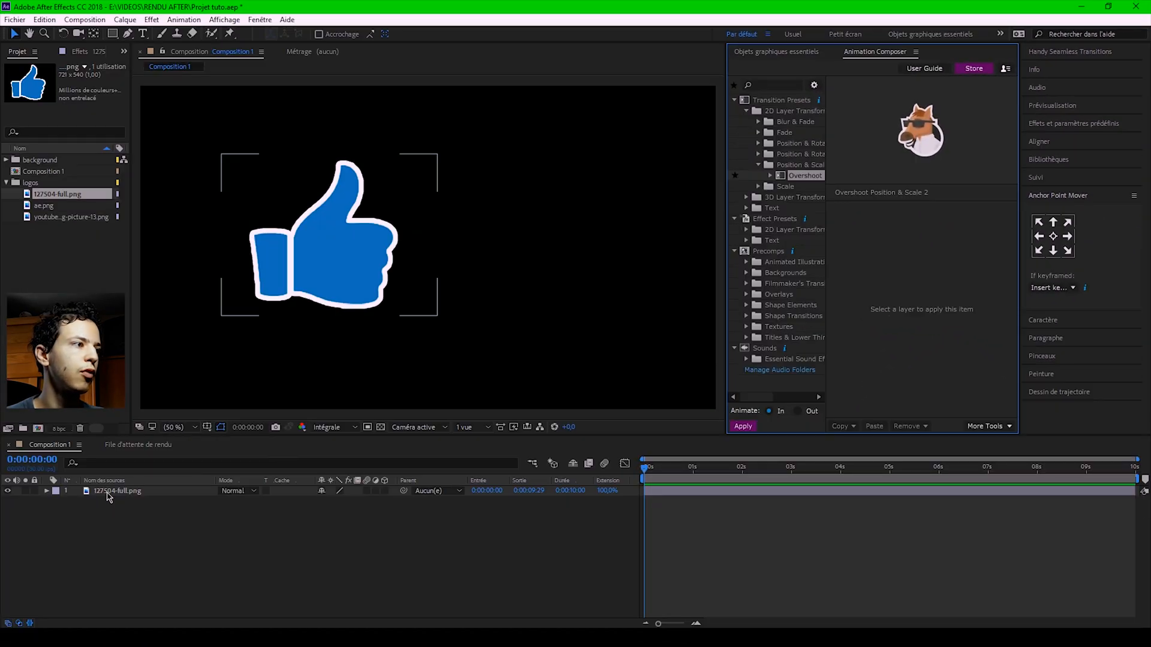
left_click(108, 496)
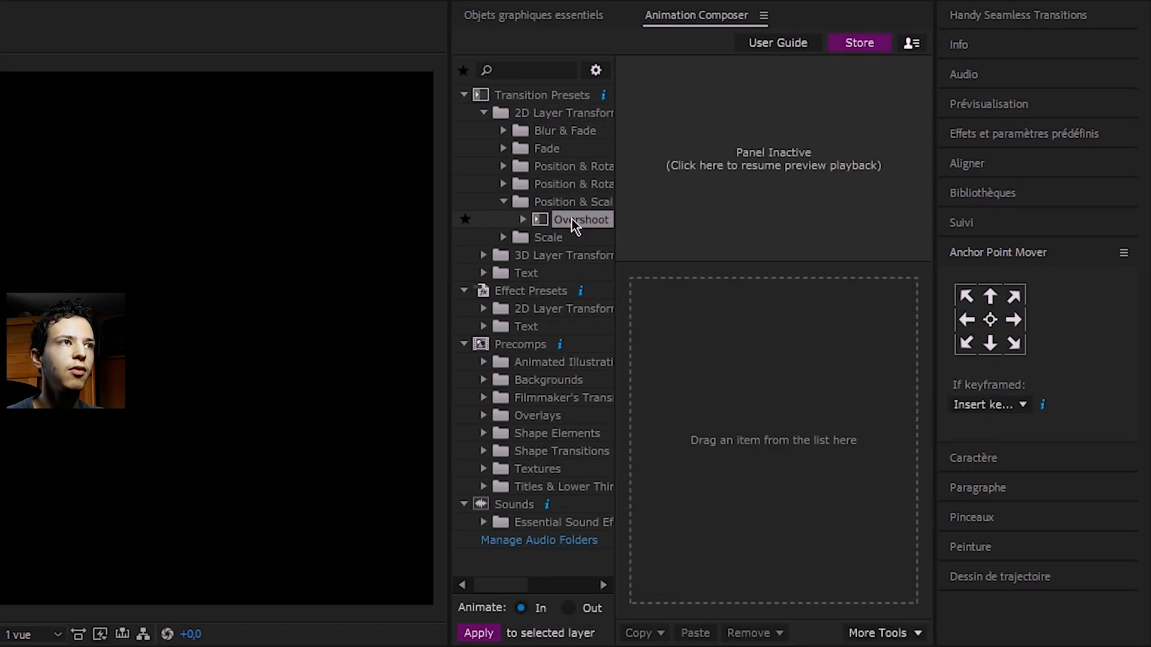
mouse_move(572, 219)
left_mouse_down()
mouse_move(648, 304)
mouse_move(711, 494)
mouse_move(849, 491)
mouse_move(729, 500)
left_mouse_up()
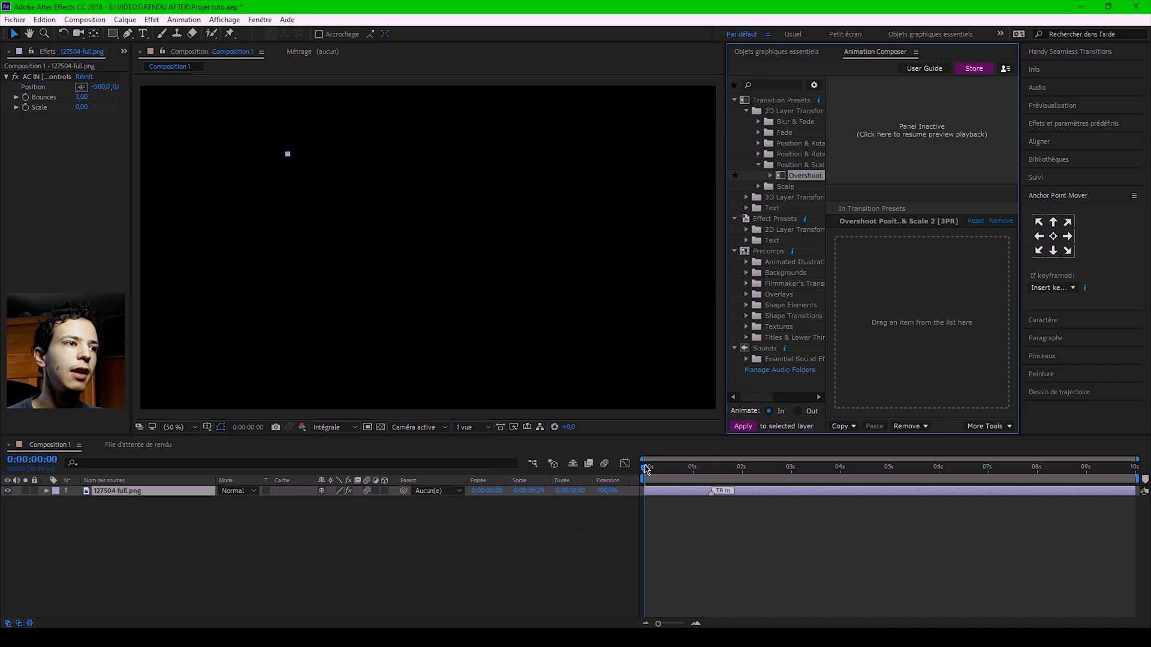
left_click(606, 568)
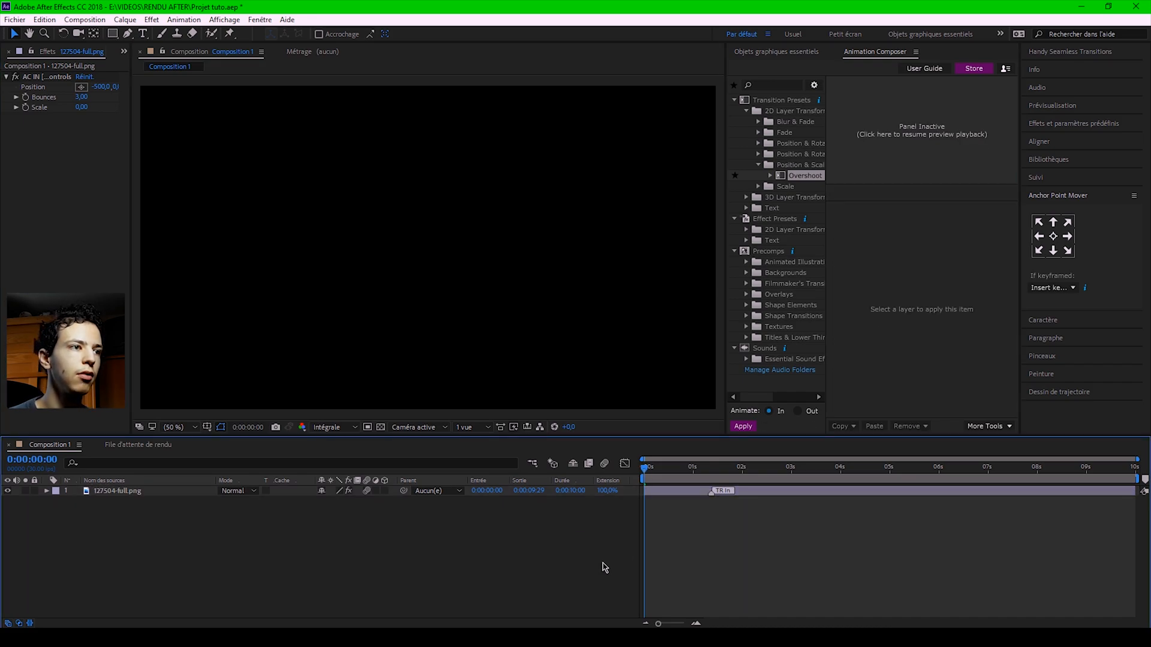
key("space")
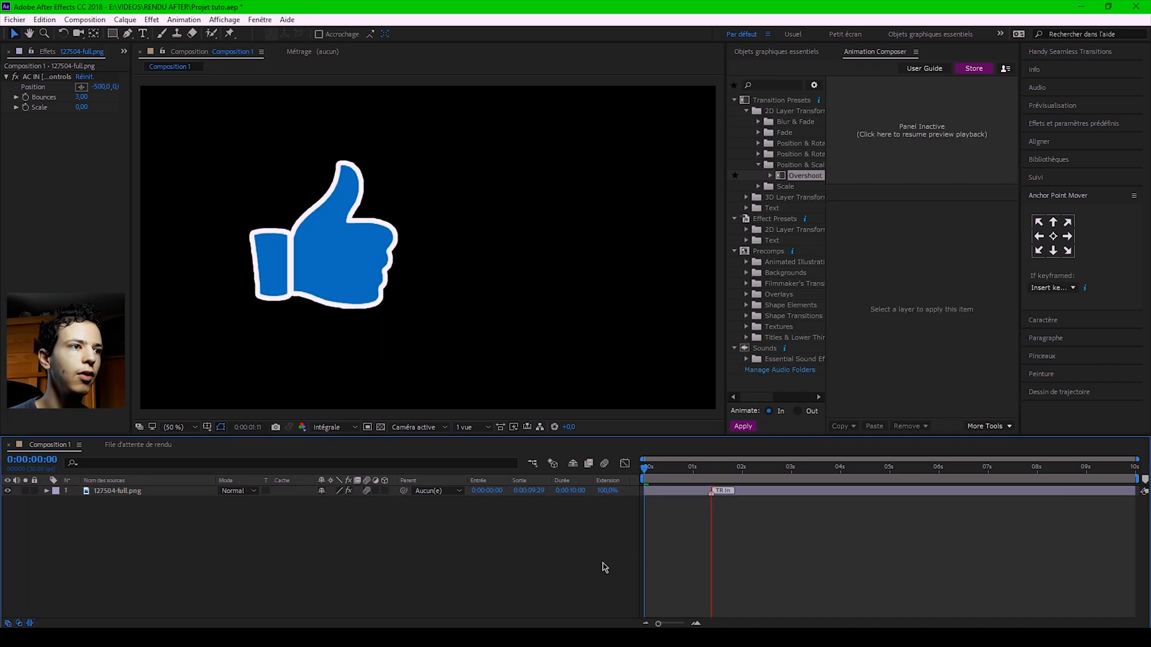
key("space")
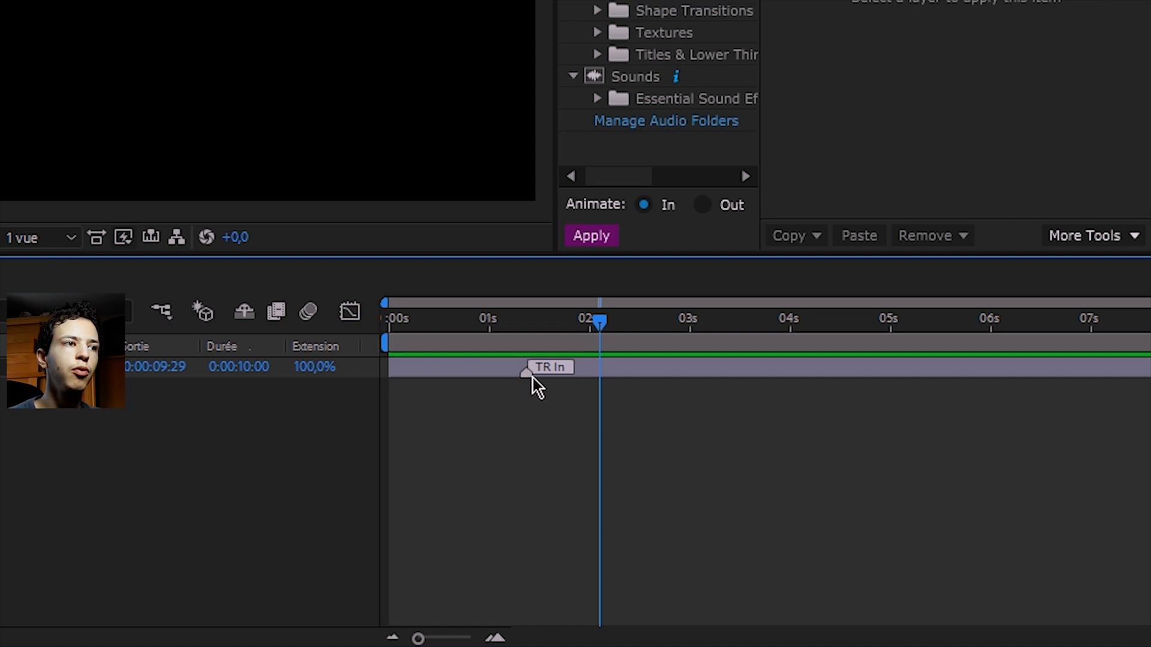
Step: Lengthen the thumbs-up transition by moving its TR In marker to about 4 s, and remove both Overshoot transitions from the layer
left_click_drag(531, 374, 790, 367)
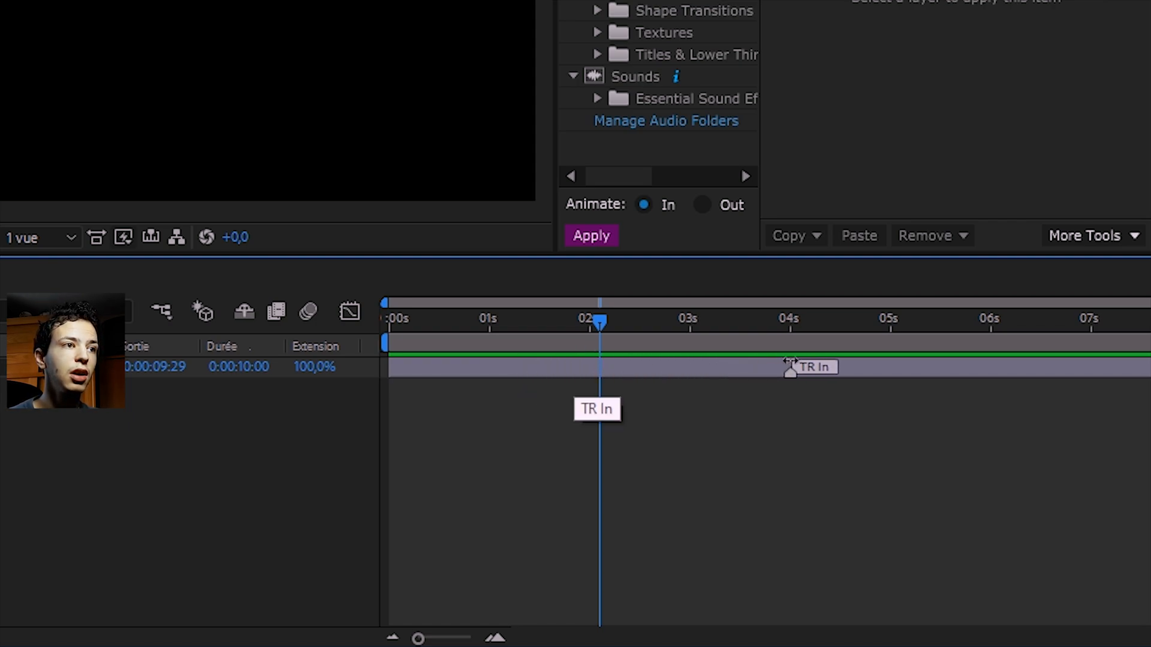
left_click_drag(603, 329, 326, 334)
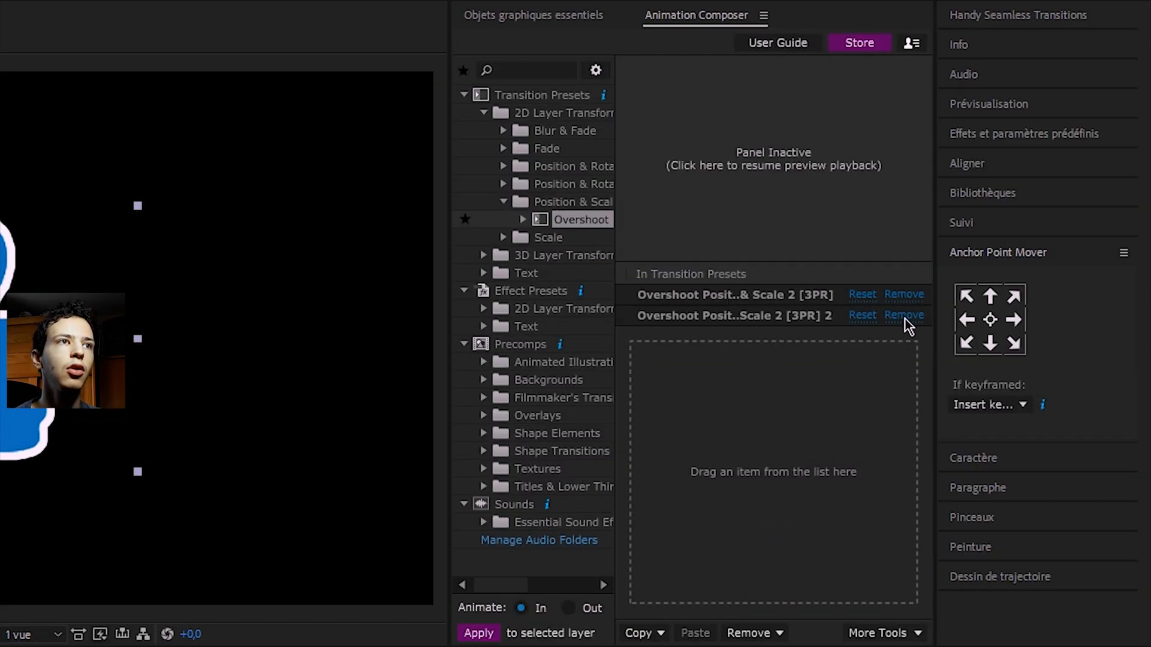
left_click(905, 317)
left_click(904, 294)
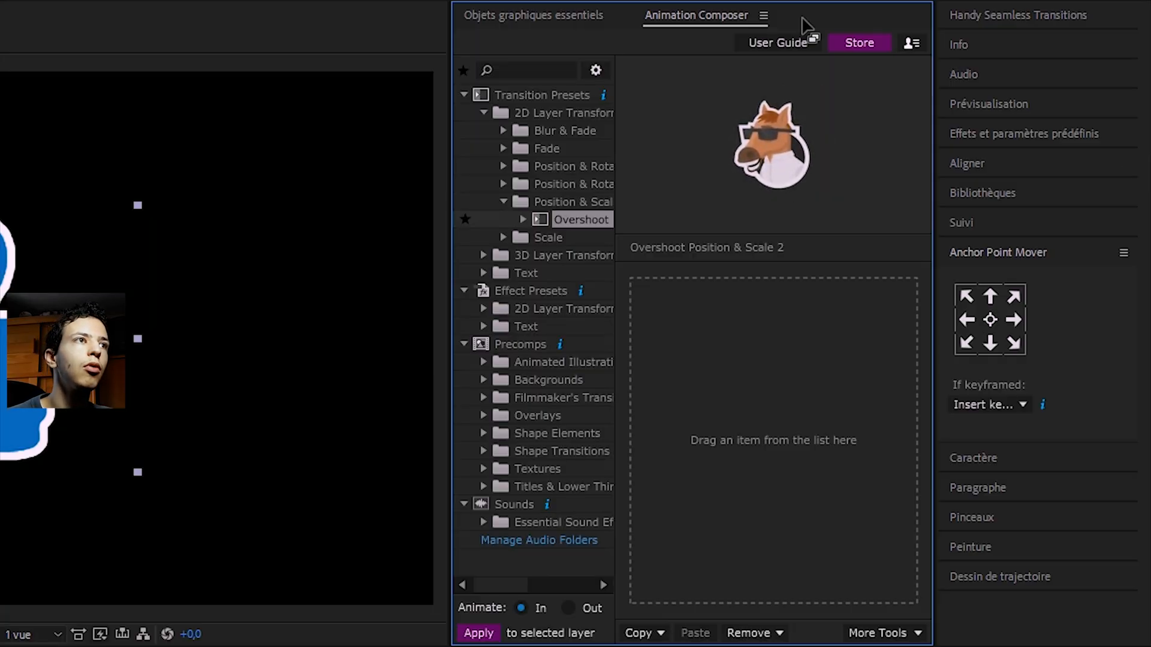
Step: Try an Ease Position & Rotate 3D transition on the thumbs-up layer, accepting its conversion to 3D, and remove the preset
left_click(504, 166)
left_click(503, 166)
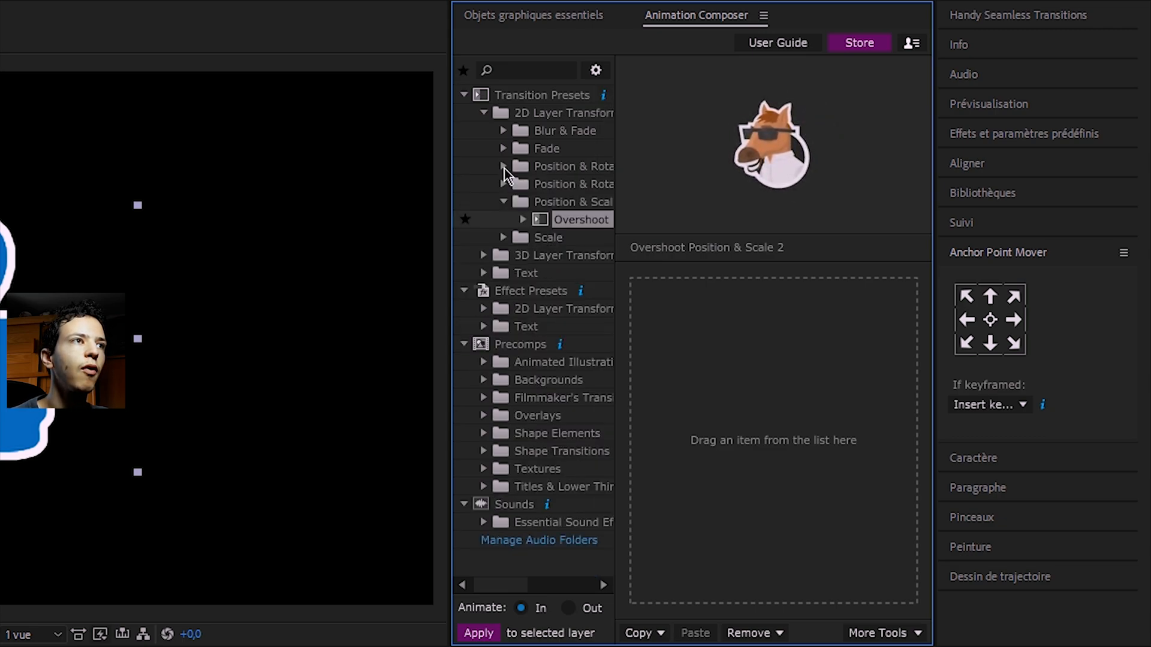
left_click(483, 113)
left_click(484, 131)
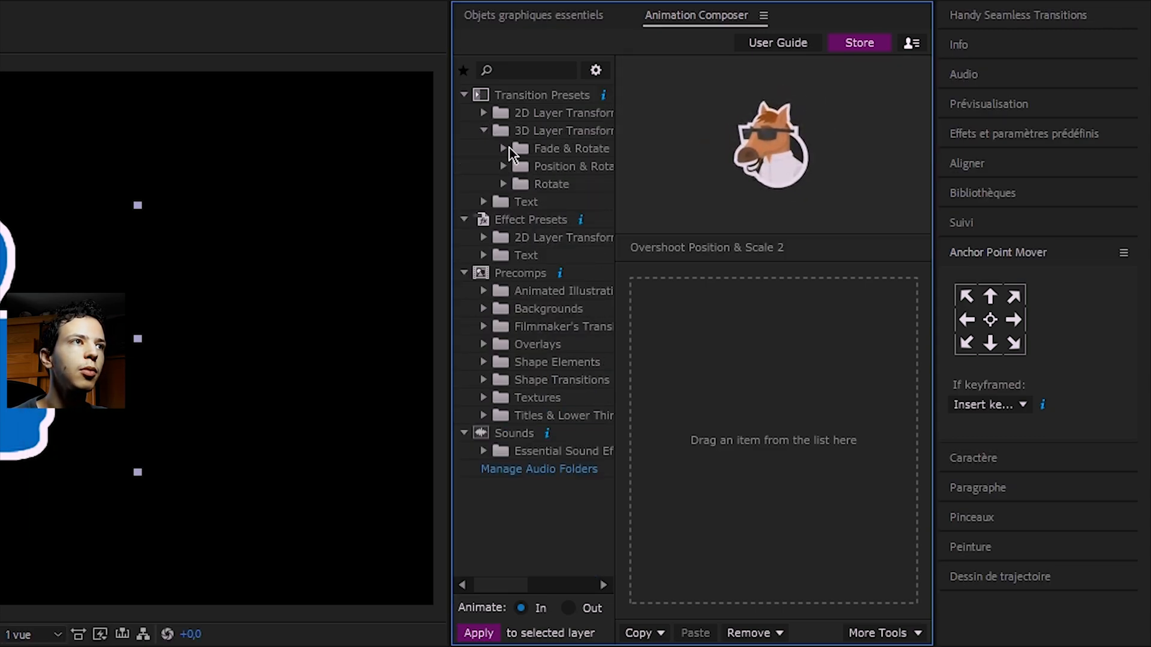
left_click(503, 166)
left_click_drag(555, 187, 728, 412)
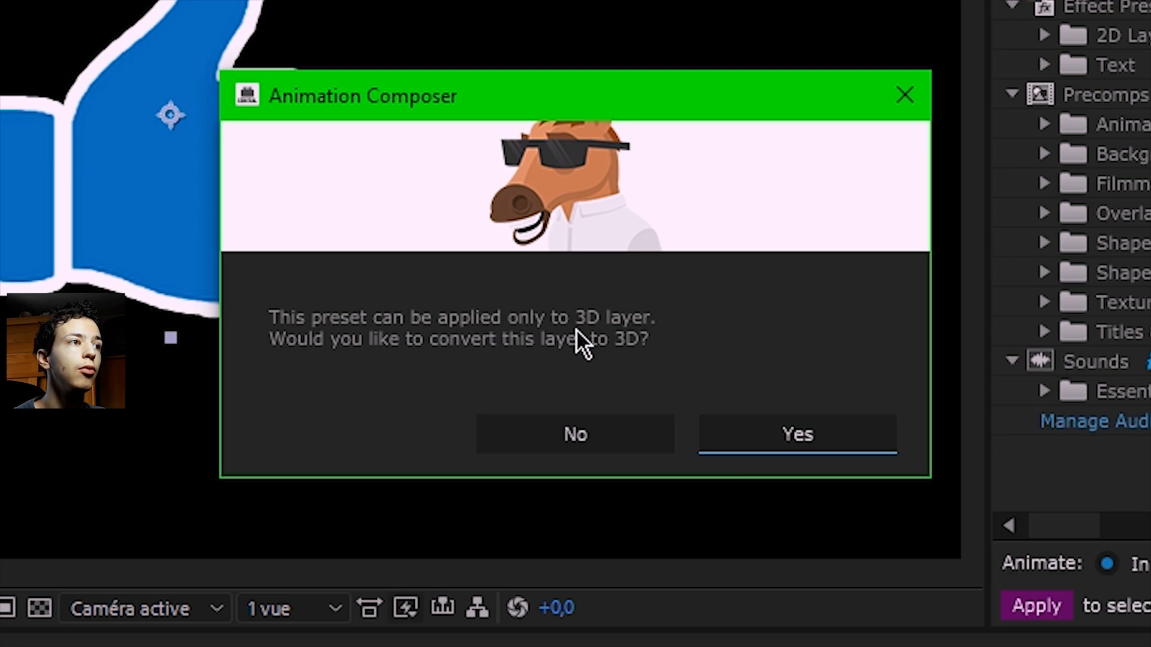
left_click(806, 440)
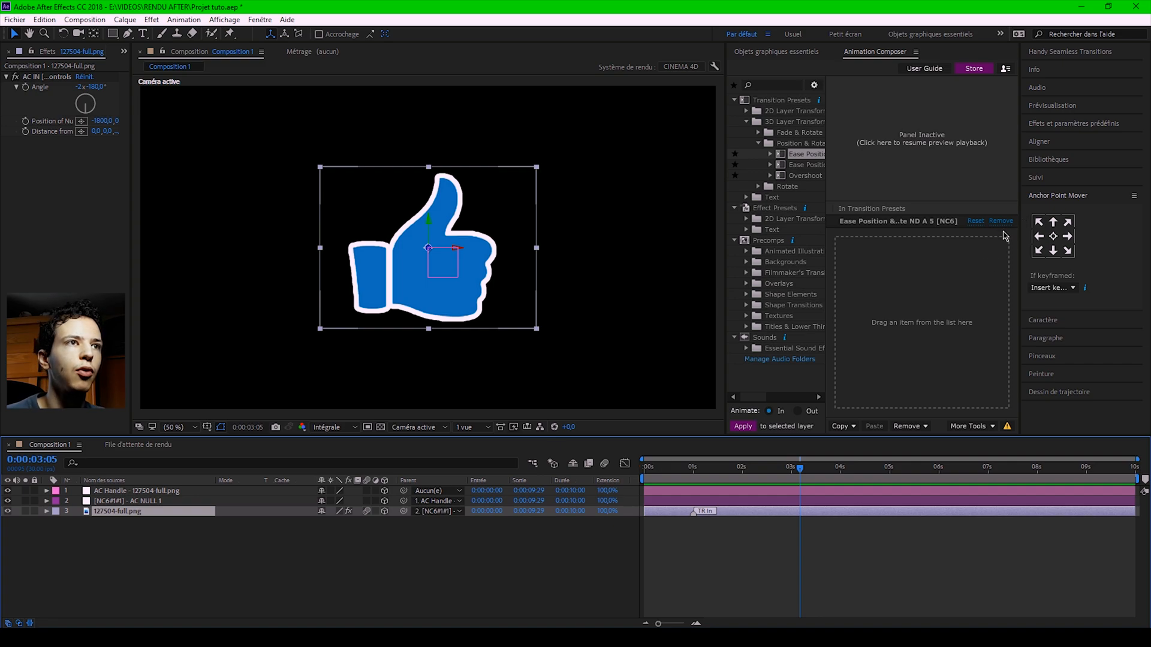
left_click(1001, 221)
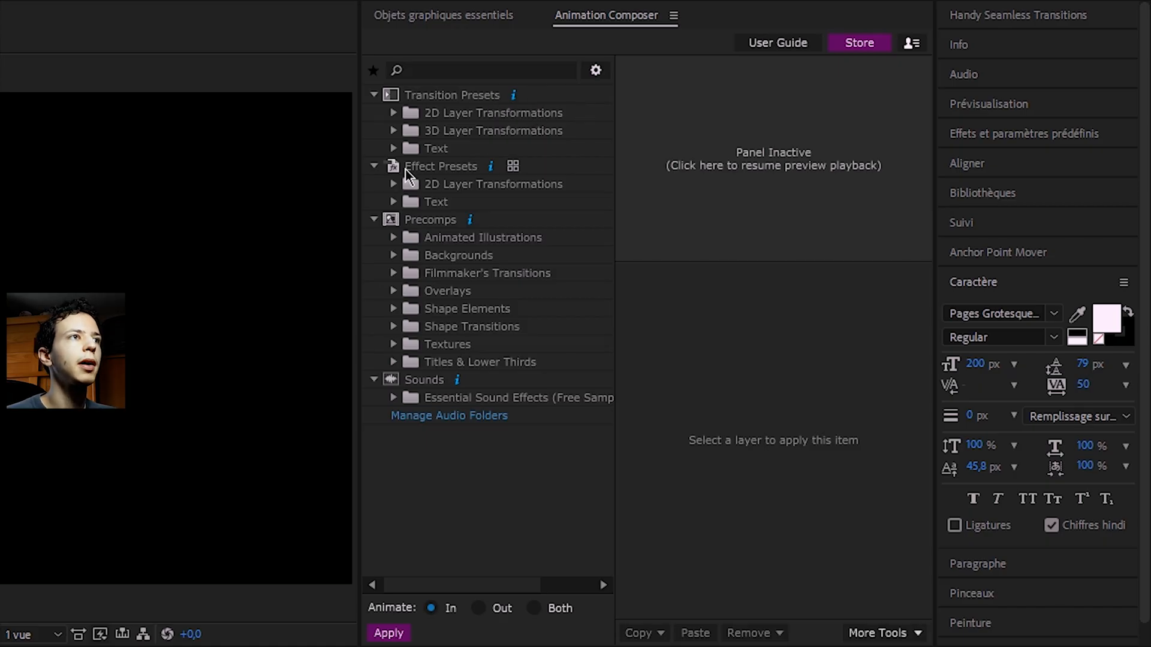
Step: Apply the Scale & Tracking Lines From Start 5 in-transition to the tuto 3 text layer and check its animation
left_click(393, 148)
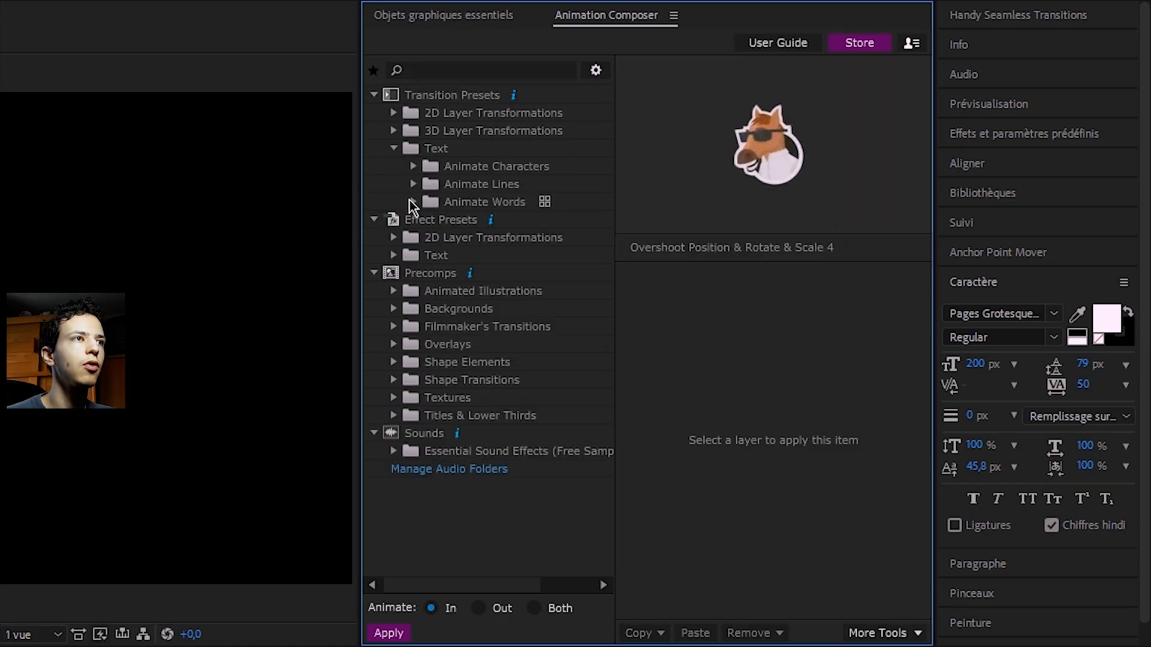
left_click(412, 183)
left_click(432, 255)
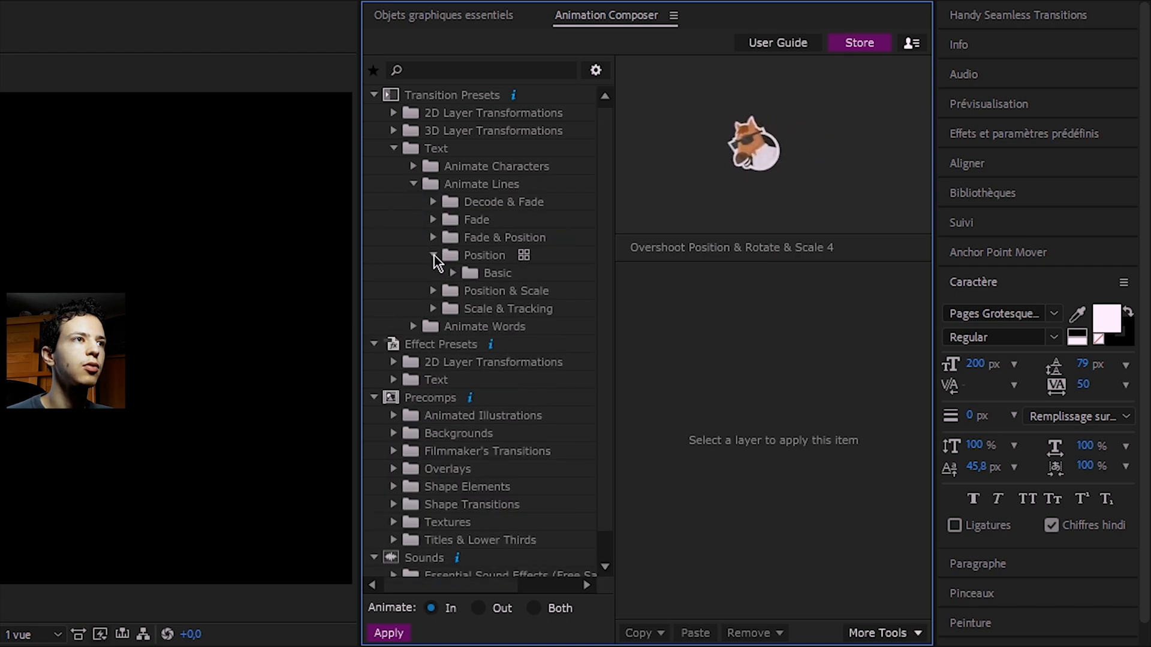
left_click_drag(542, 326, 685, 398)
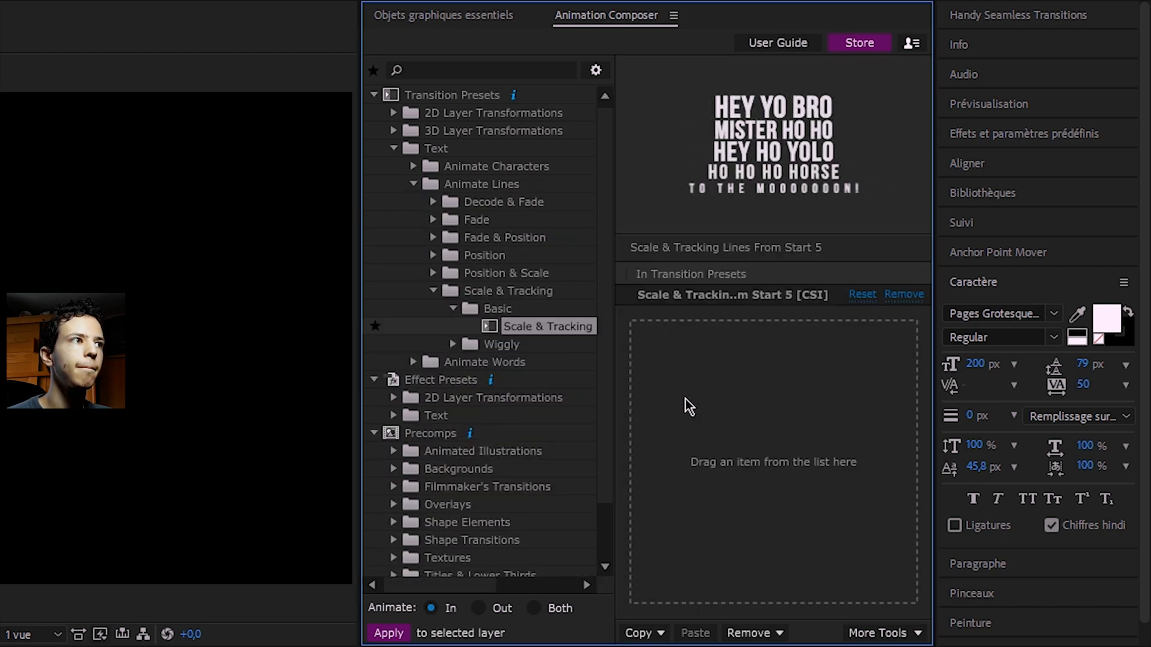
mouse_move(709, 475)
left_mouse_down()
mouse_move(674, 475)
mouse_move(722, 475)
left_mouse_up()
key("u")
Step: Apply the basic Scale Characters From Start 4 in-transition to the tuto 2 text layer and play the animation
left_click(698, 501)
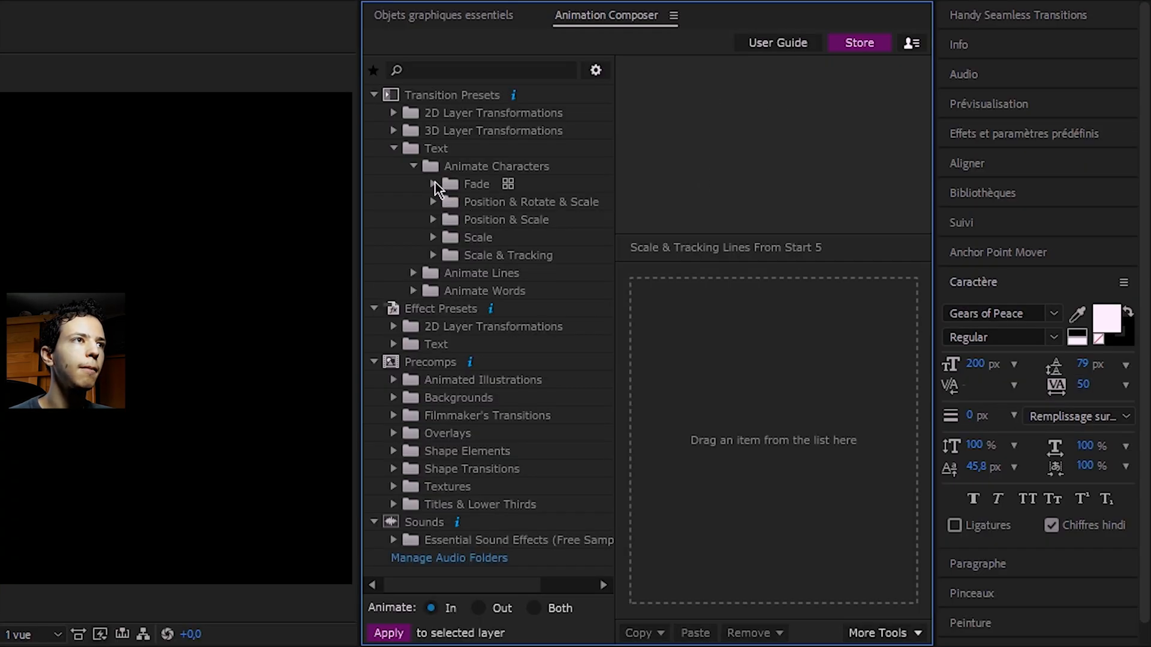
left_click(433, 237)
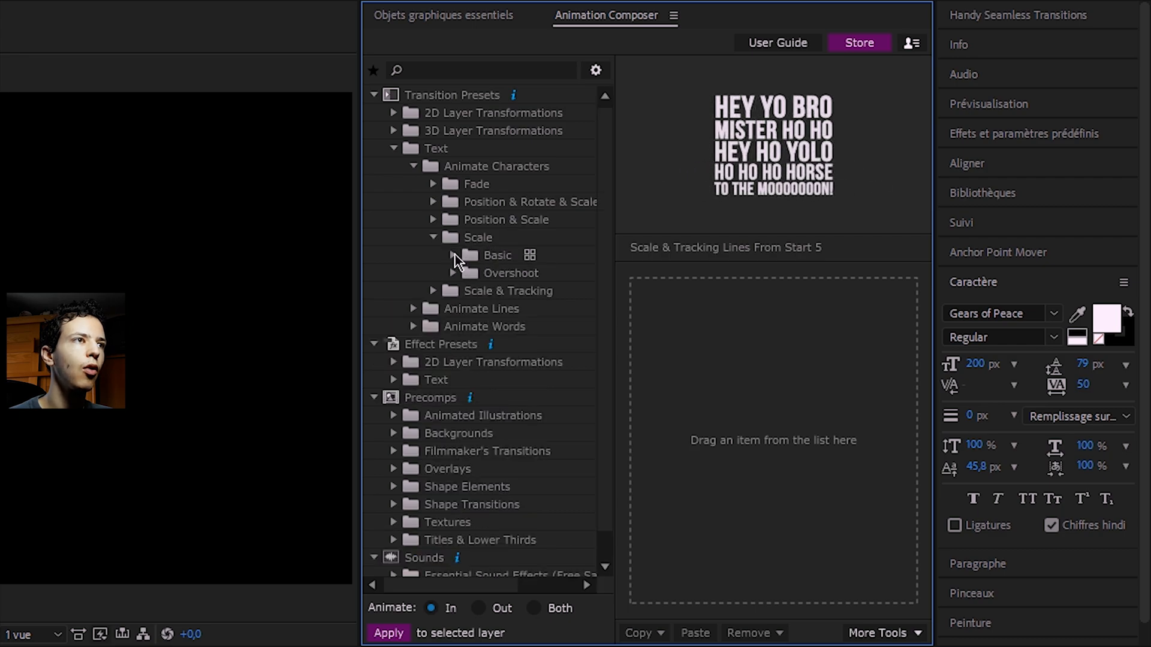
left_click(453, 255)
left_click(520, 293)
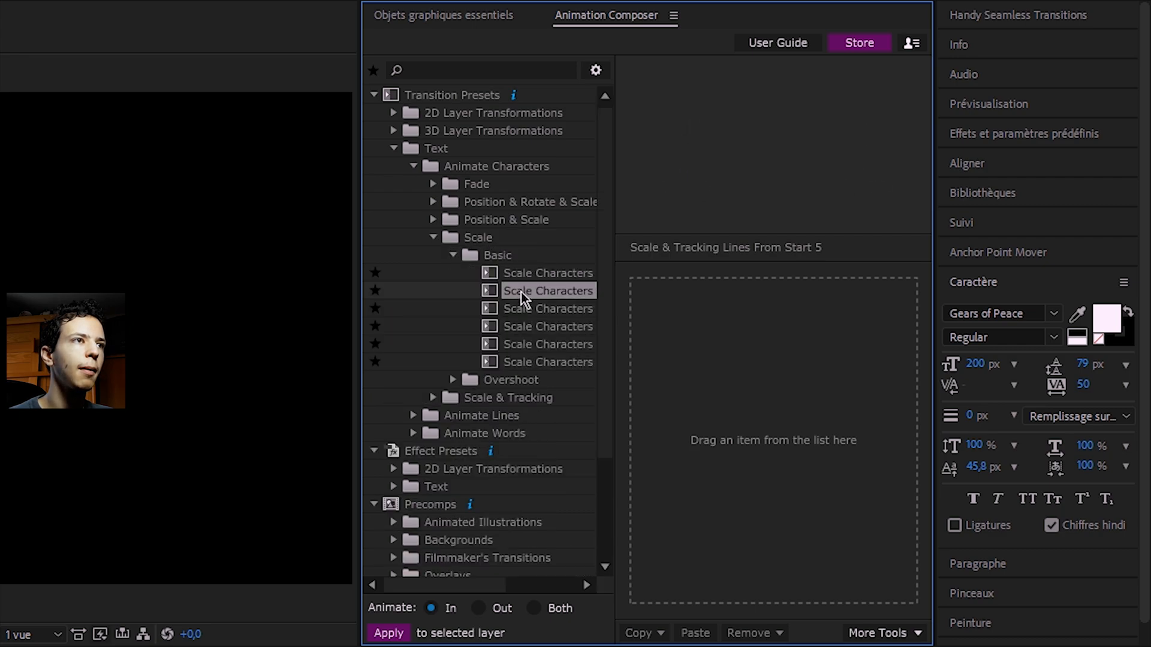
left_click(519, 326)
left_click_drag(519, 325, 694, 436)
key("space")
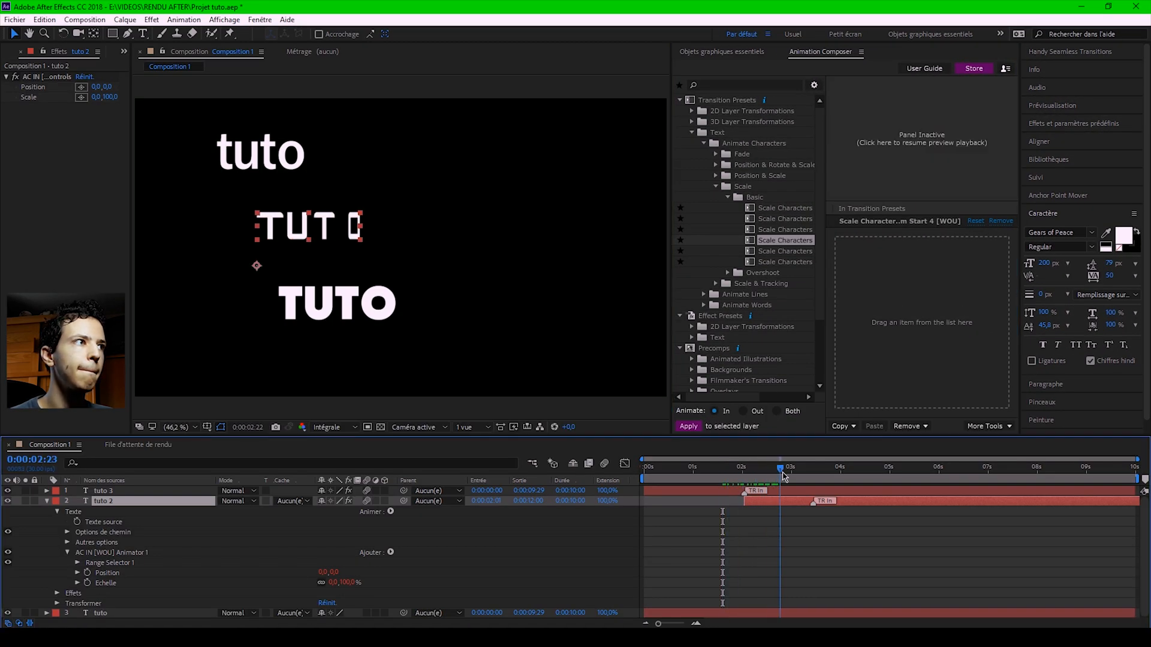
Step: Preview the Flickering Decode & Scale word transitions and apply Flickering Decode & Scale Words From Start 4 to the composition's text
left_click(729, 512)
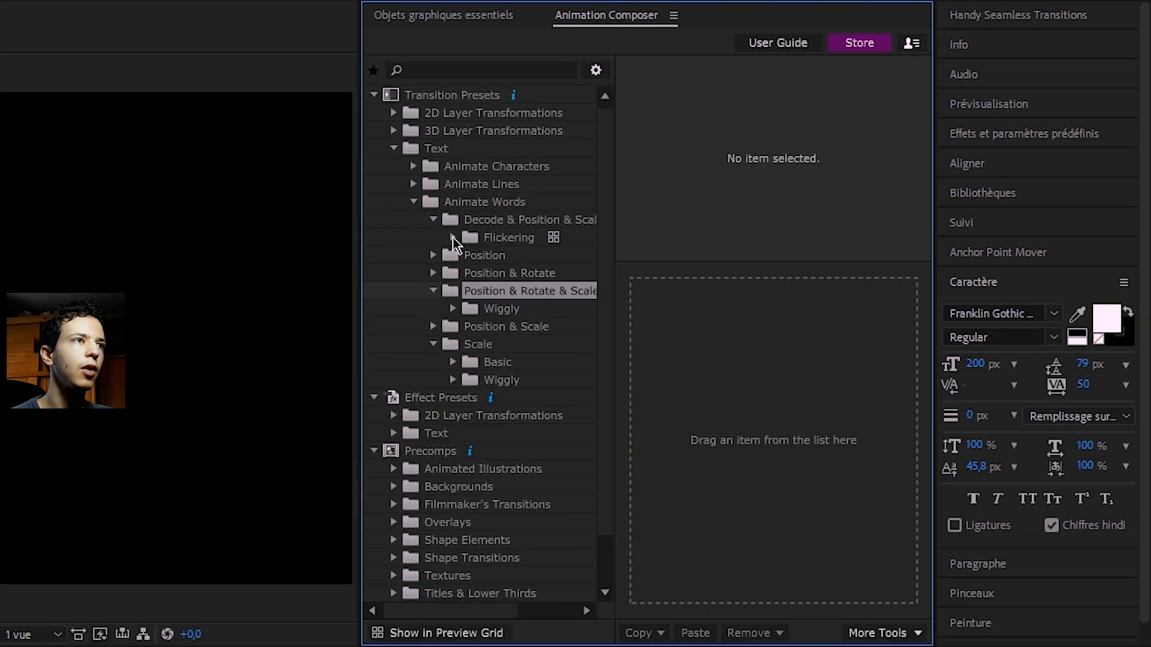
left_click(453, 238)
left_click(504, 256)
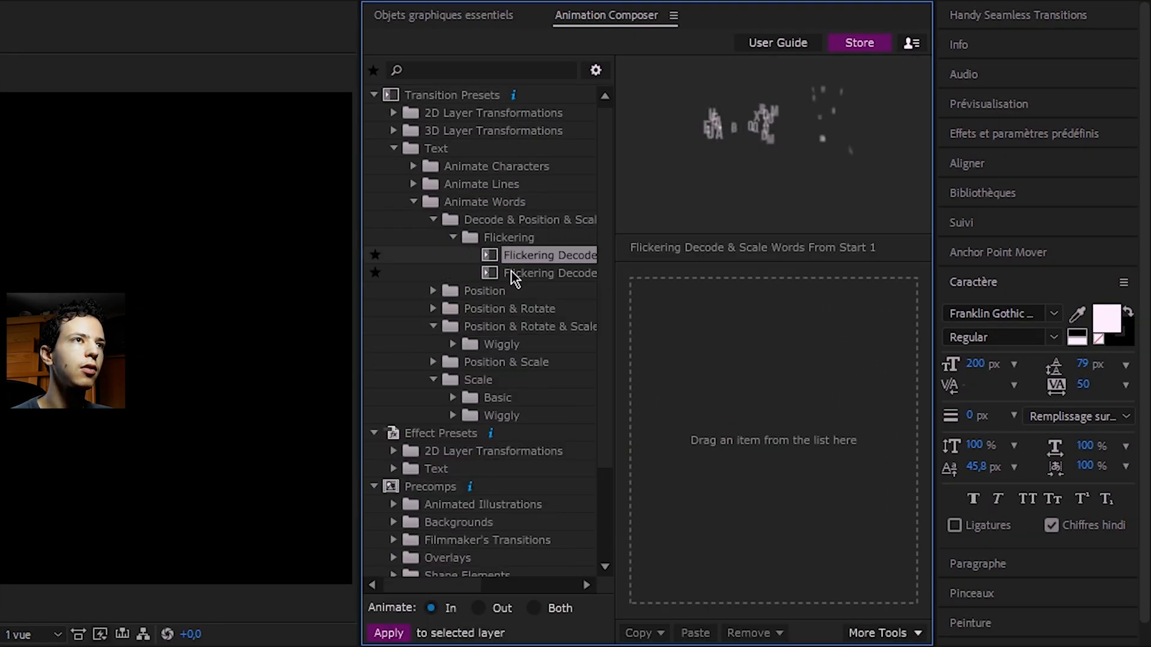
left_click(511, 275)
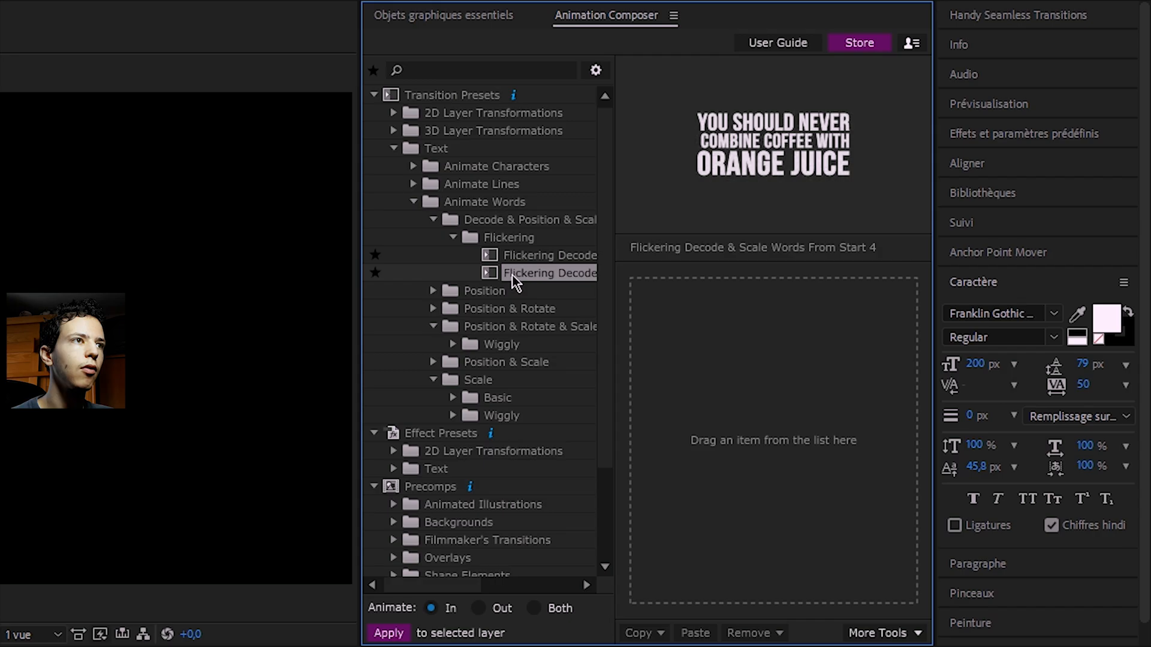
left_click_drag(512, 275, 757, 465)
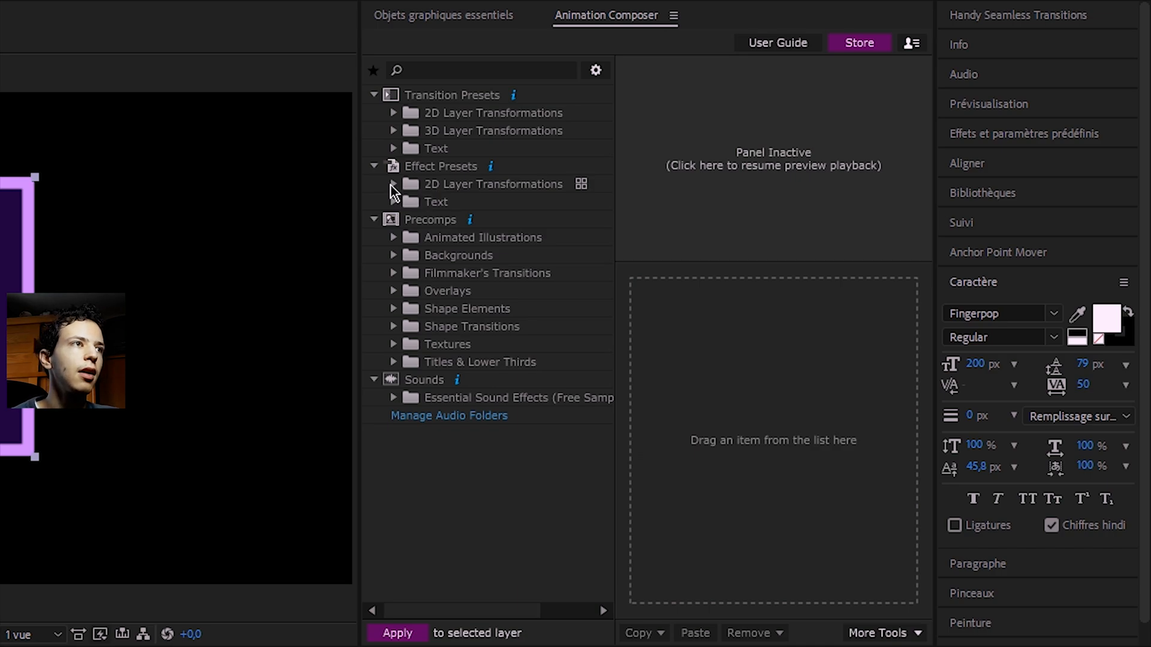
Step: Try the Wave Warp 2 effect preset from the 2D layer transformations on the ae.png layer and play the animation
left_click(392, 184)
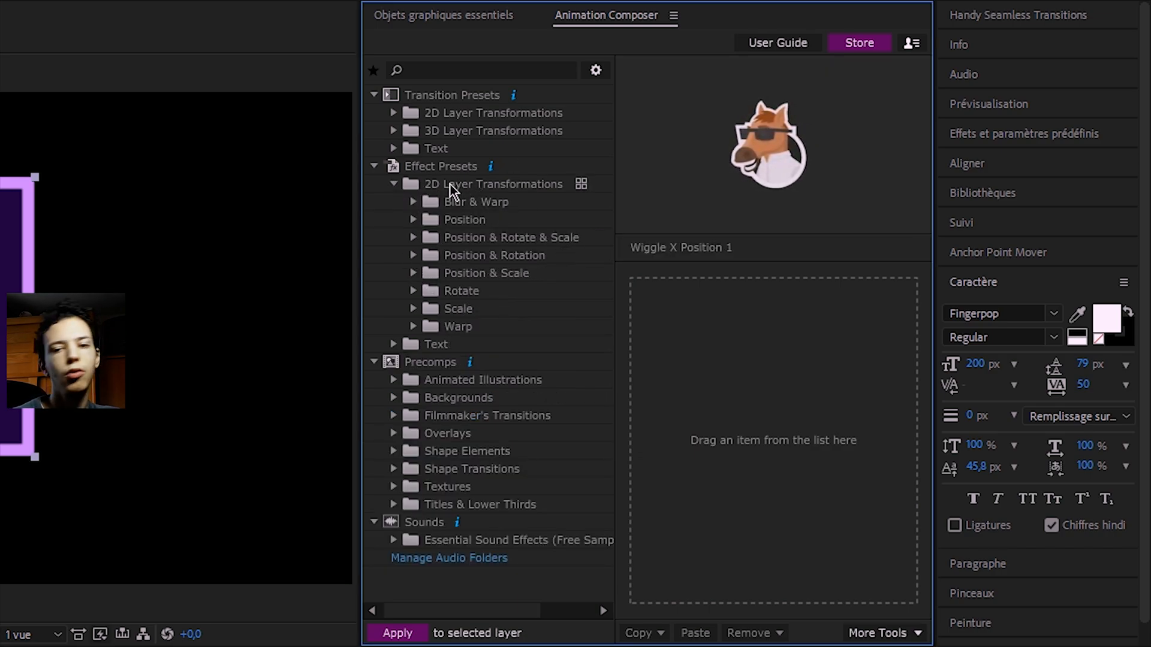
left_click(413, 326)
left_click_drag(478, 344, 489, 355)
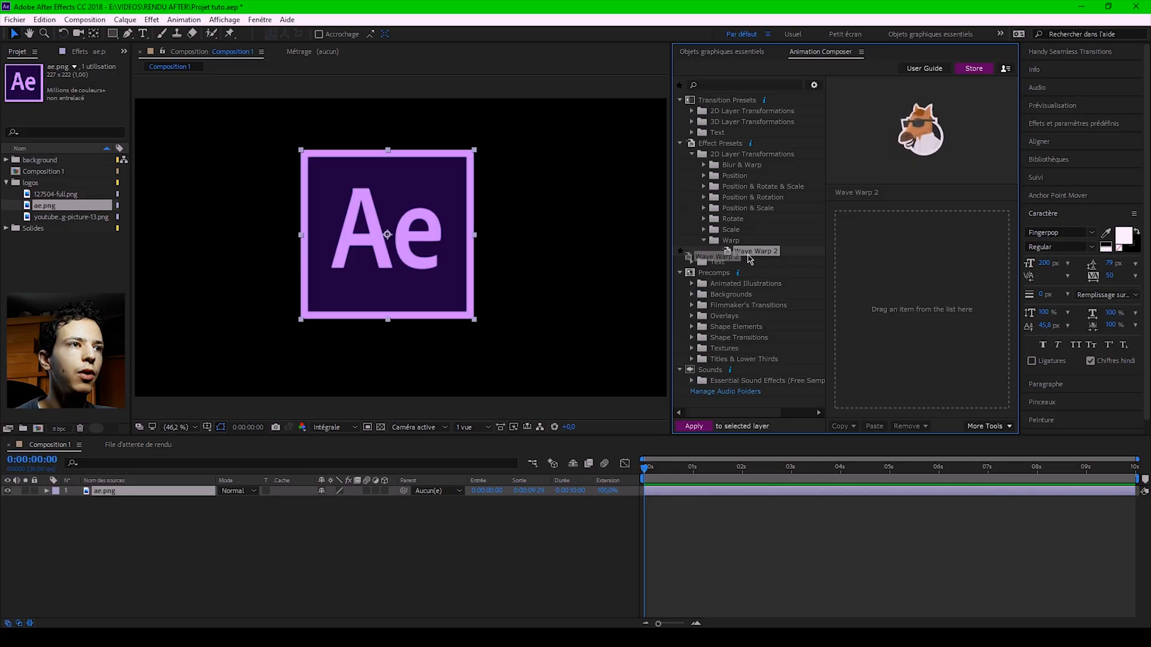
left_click_drag(748, 259, 953, 311)
left_click(647, 472)
key("space")
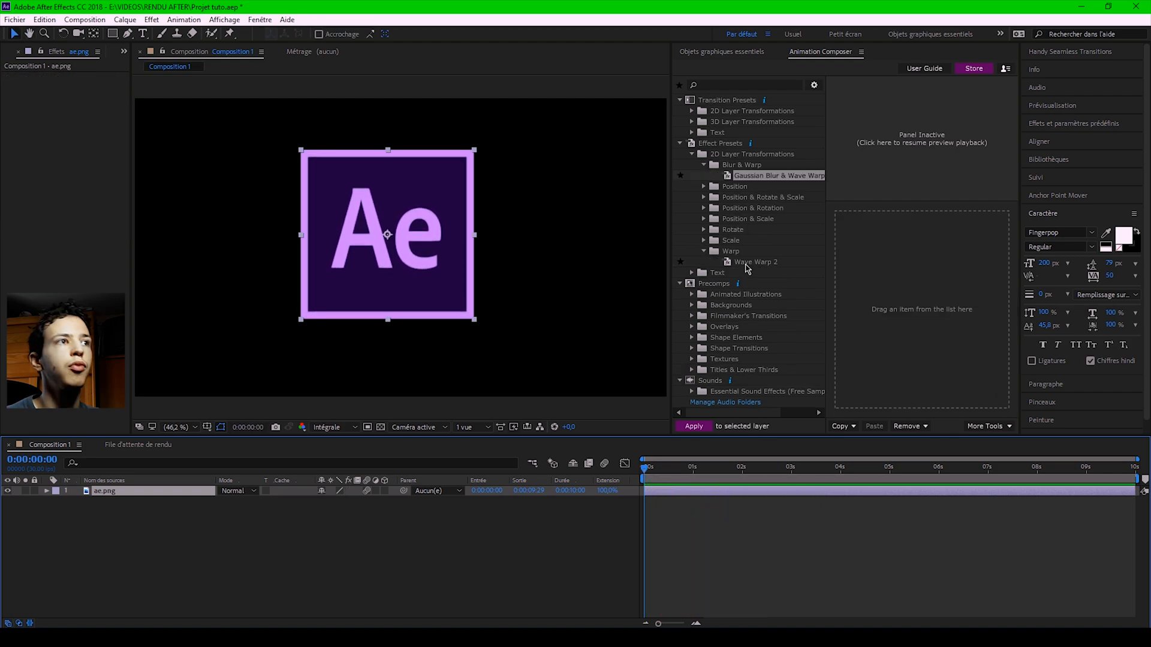
Step: Reapply Wave Warp 2 to the ae.png layer, add the Gaussian Blur & Wave Warp effect preset, and play the result
left_click_drag(754, 263, 891, 320)
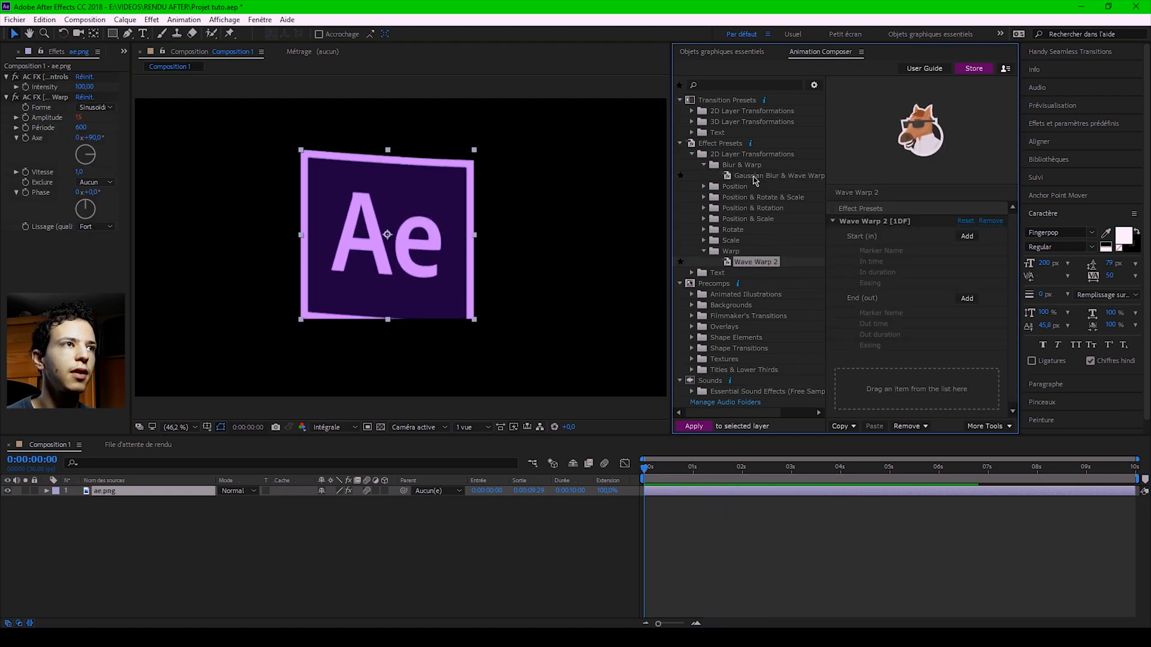
left_click(754, 177)
left_click_drag(754, 180, 917, 335)
key("space")
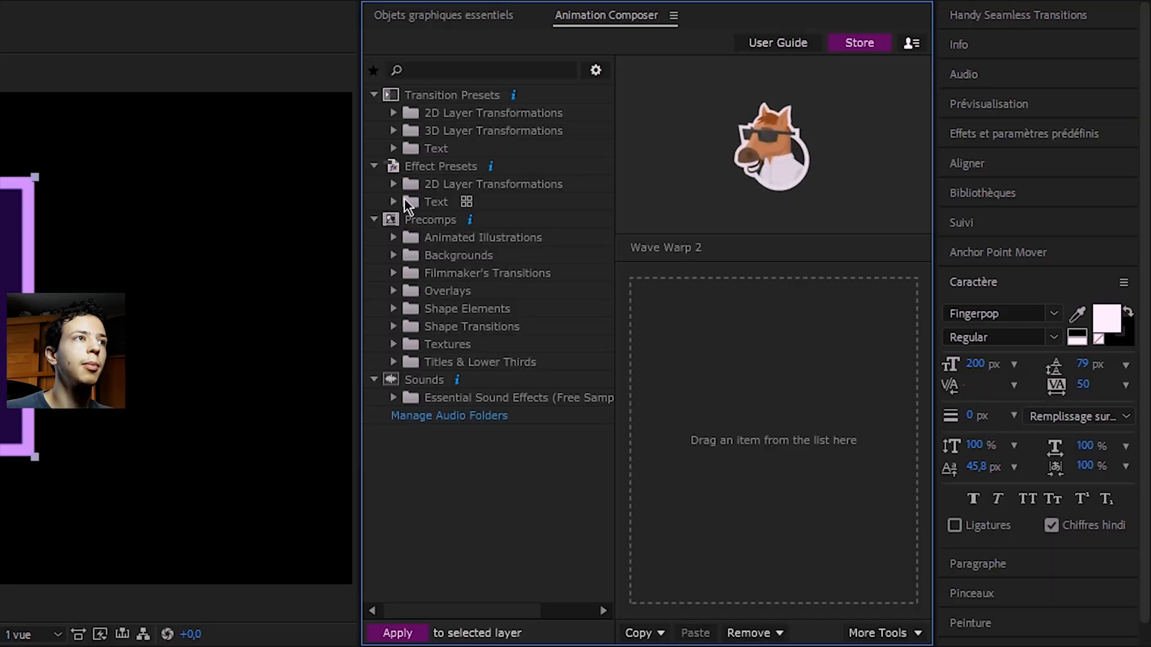
Step: Apply the Wiggly Fade Characters 1 effect preset to the TUTO text layer and play its animation
left_click(404, 202)
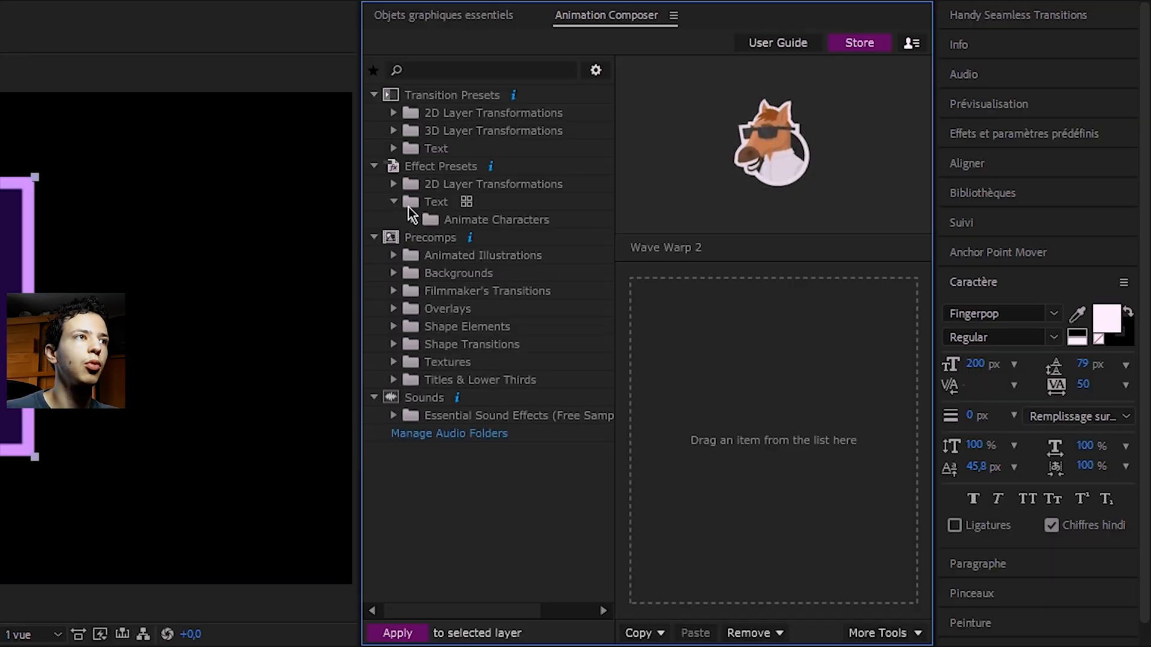
left_click(415, 219)
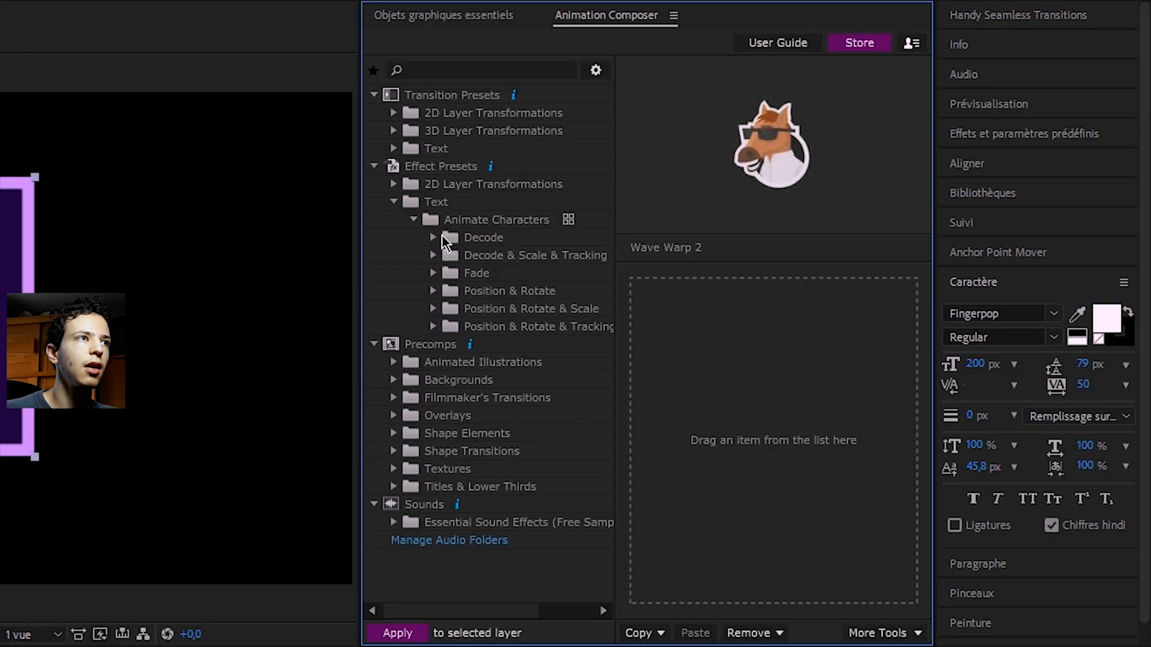
left_click(444, 273)
left_click(480, 291)
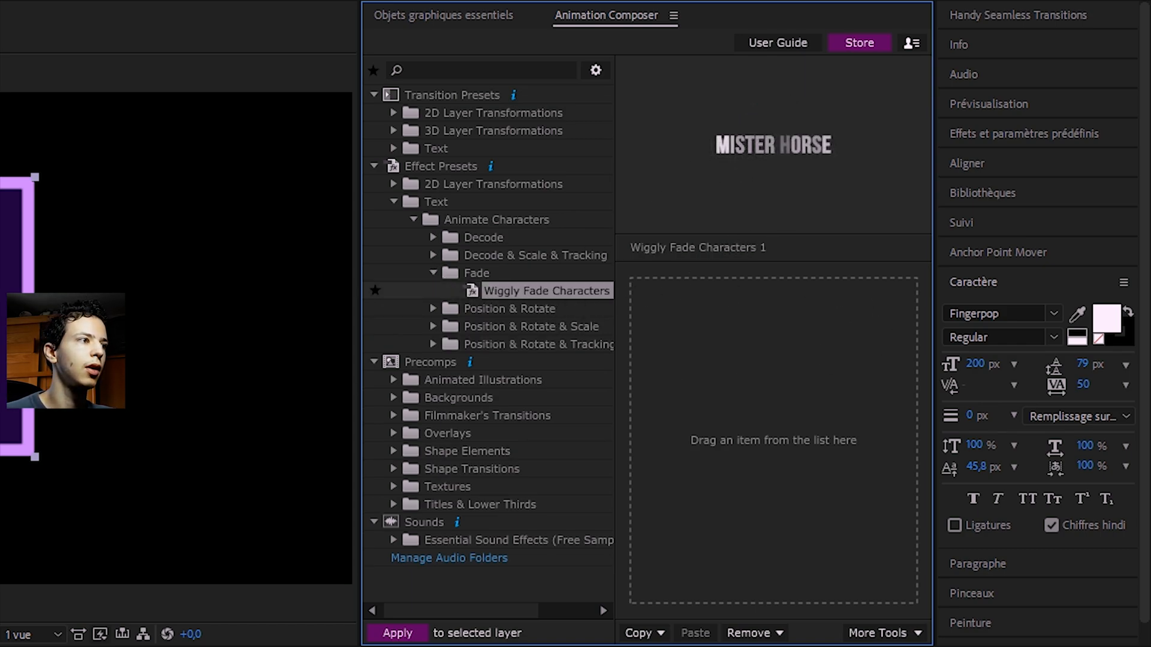
key("ctrl+shift+a")
left_click_drag(487, 294, 710, 470)
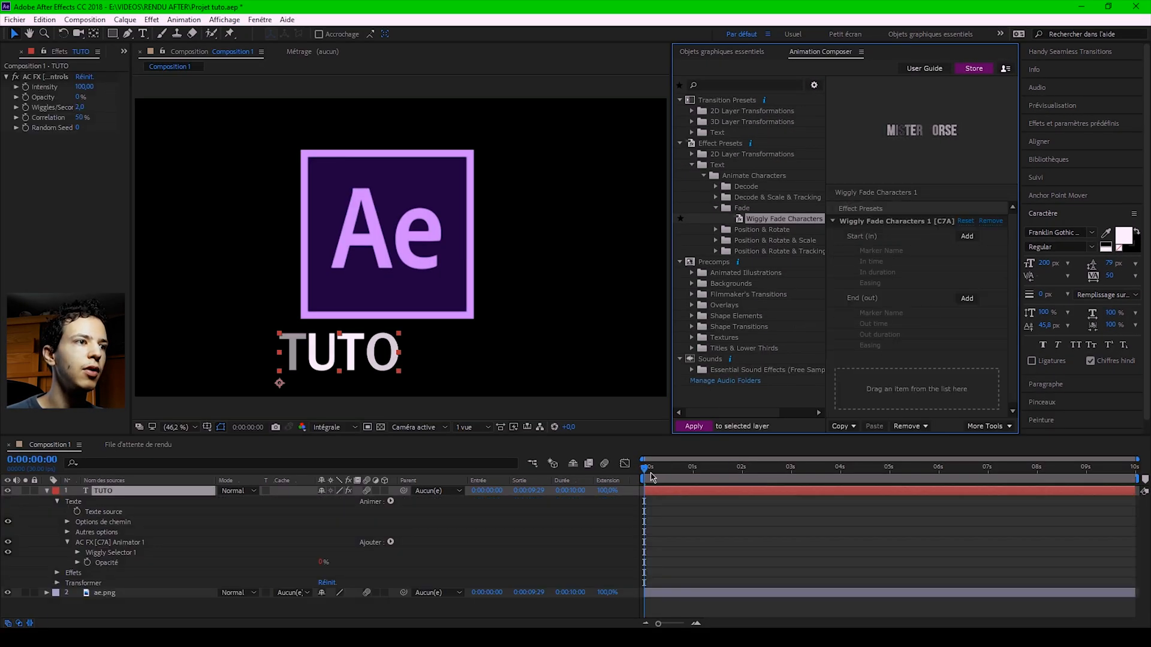
left_click(642, 473)
key("space")
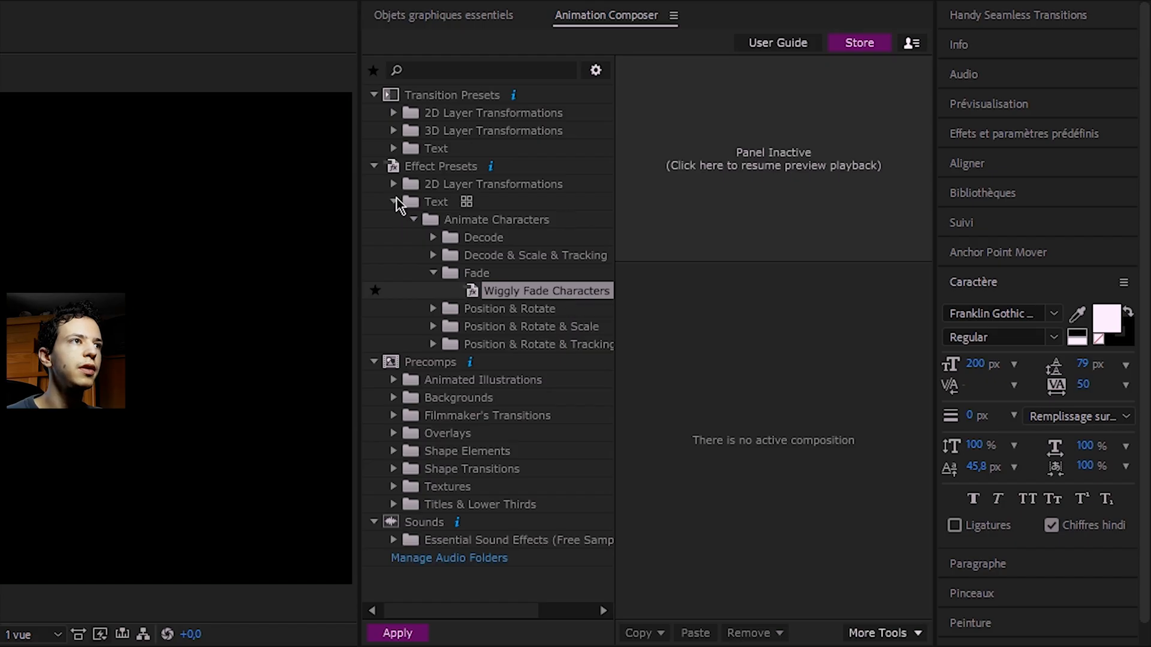
Step: Add the Dollar precomp from the iconic-style financial illustrations to the composition, with animate in and out enabled
left_click(393, 203)
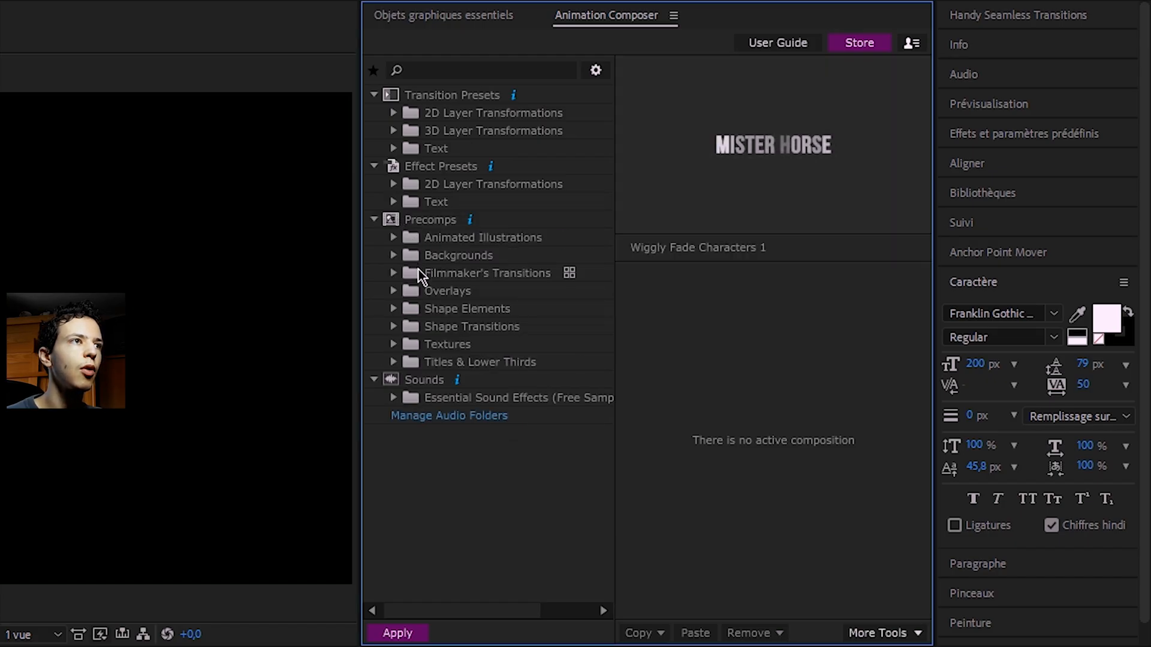
left_click(394, 237)
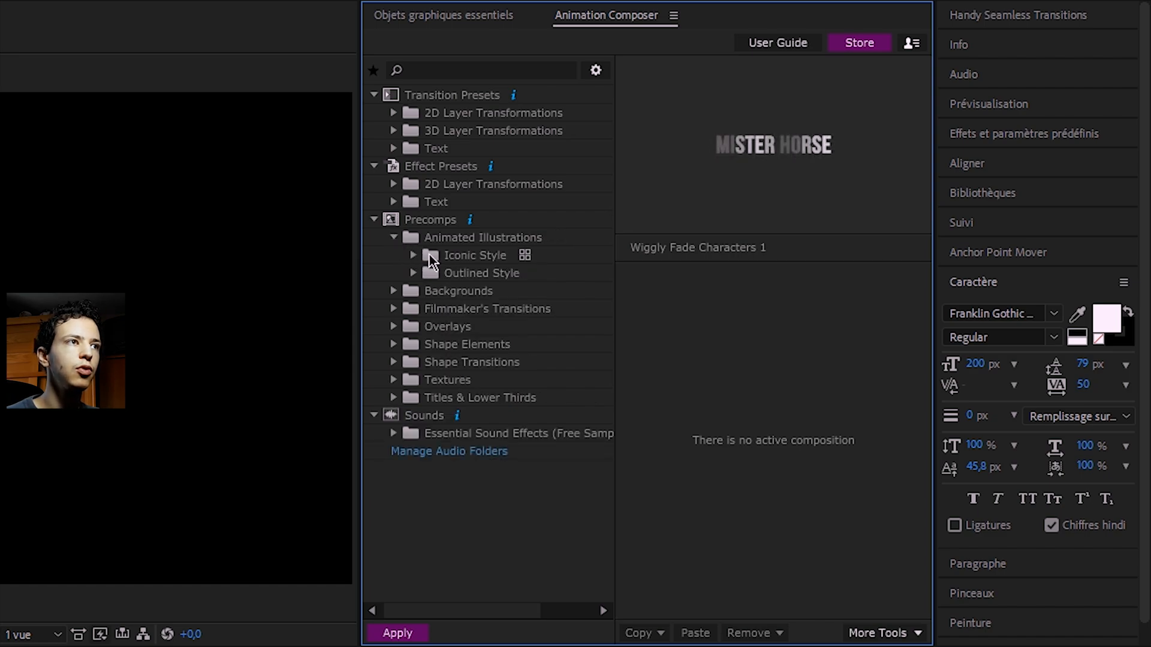
left_click(413, 255)
left_click(433, 273)
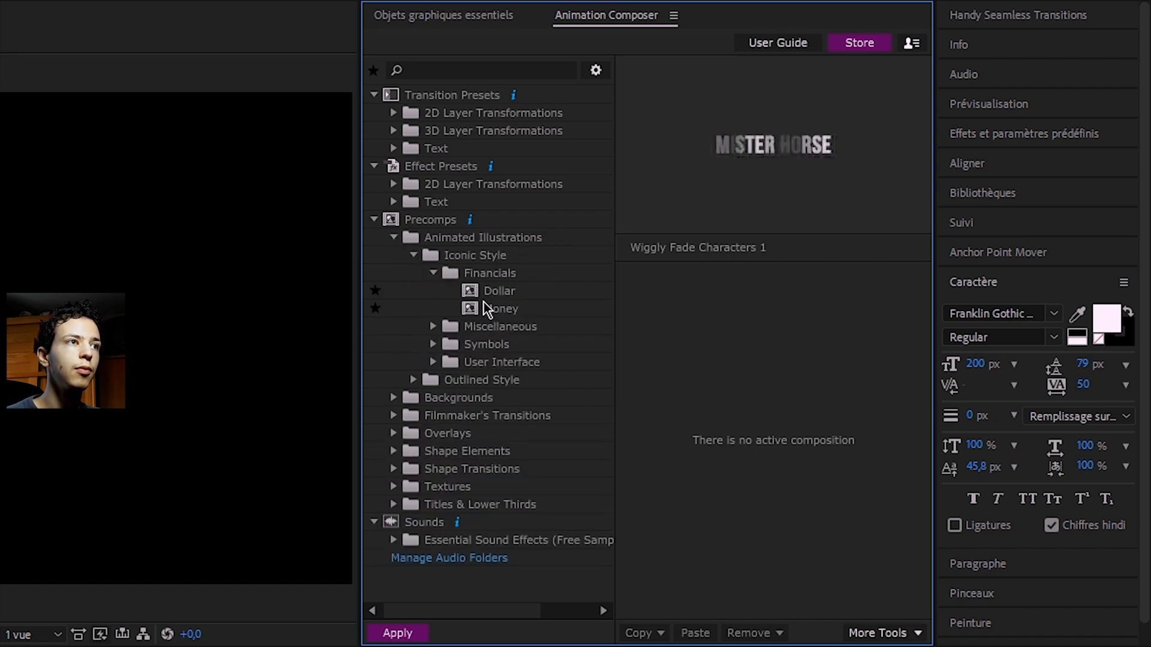
left_click(483, 293)
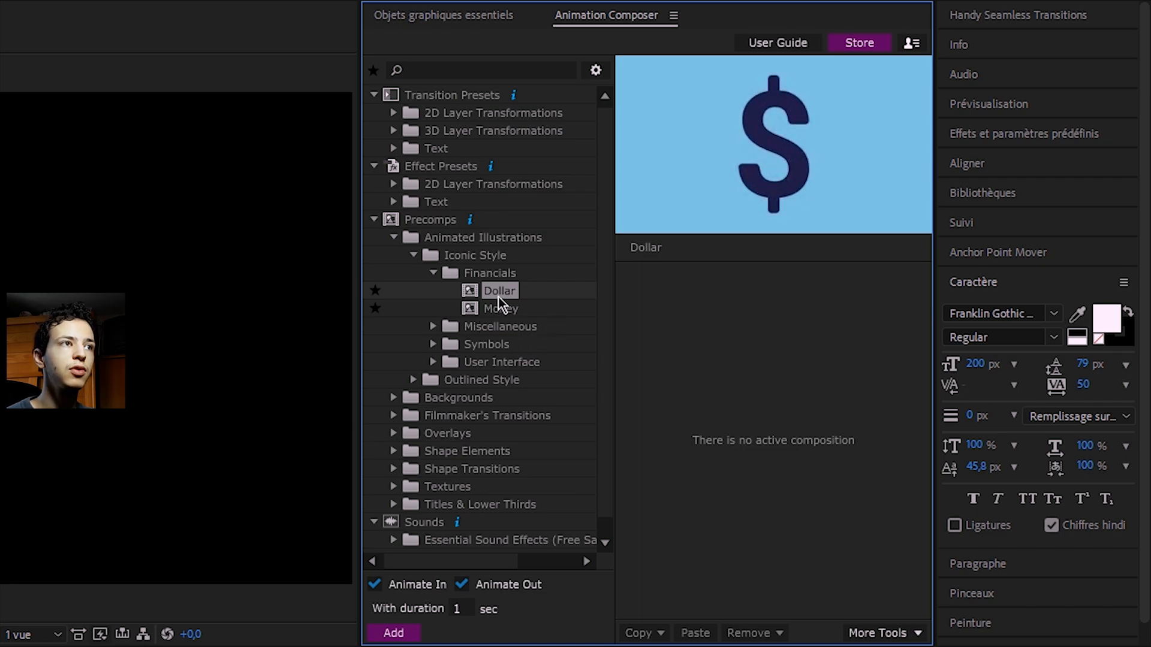
double_click(496, 290)
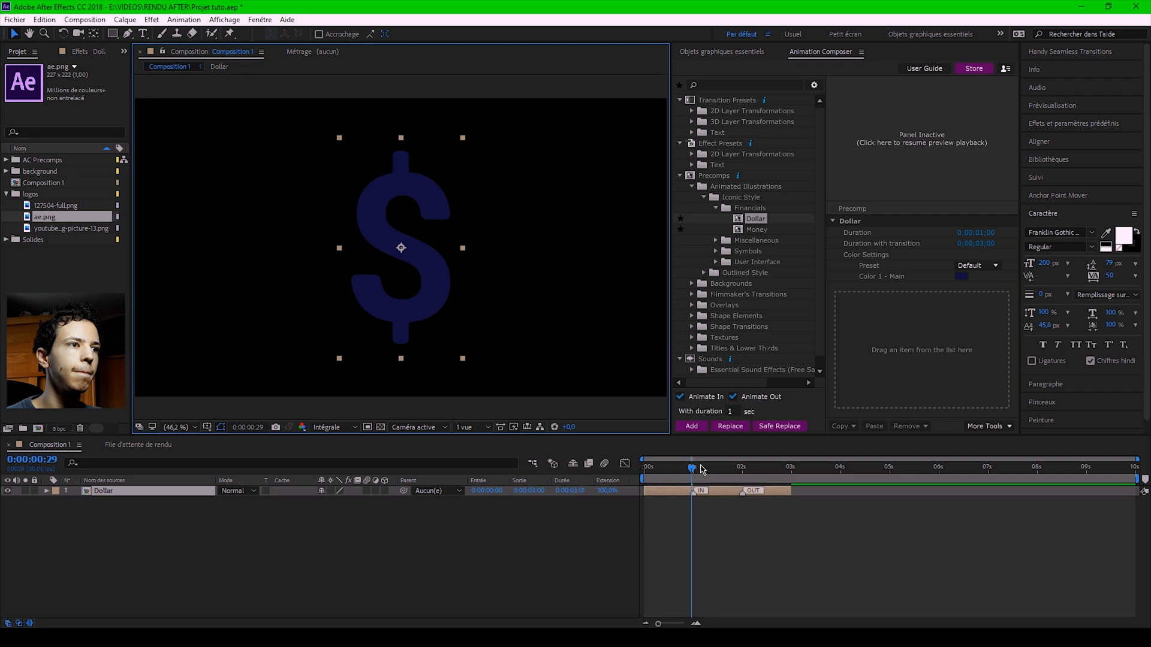
Step: Change the Dollar precomp's main color to red and play its animation from the start
left_click(961, 276)
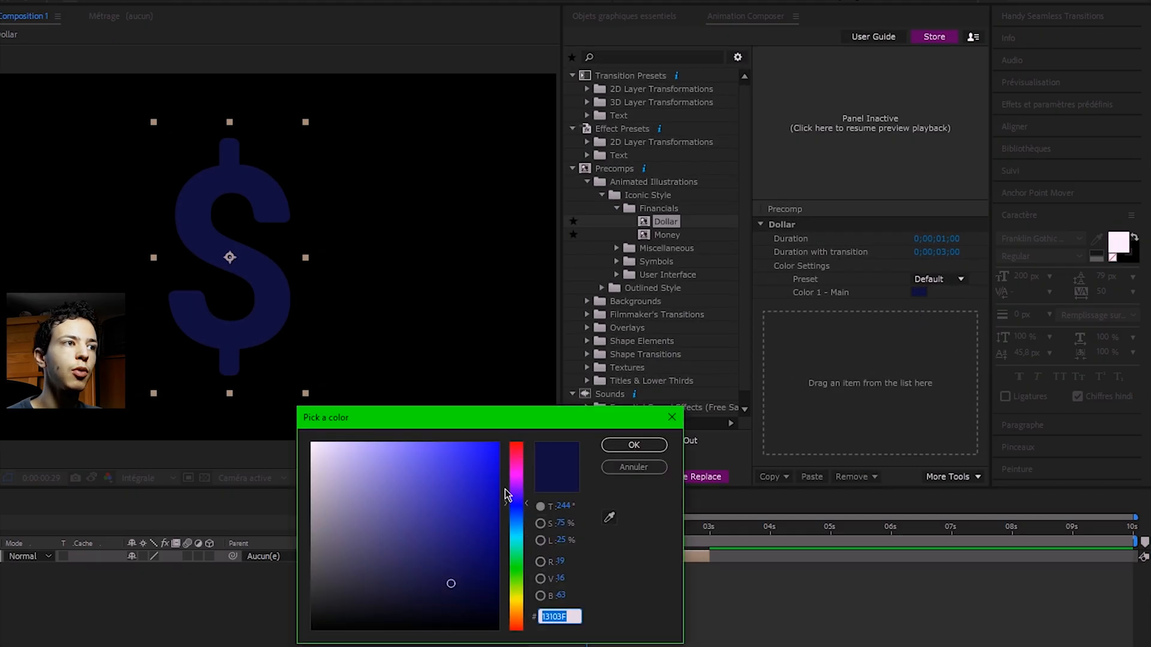
mouse_move(505, 494)
left_mouse_down()
mouse_move(505, 443)
mouse_move(538, 434)
left_mouse_up()
left_click(637, 450)
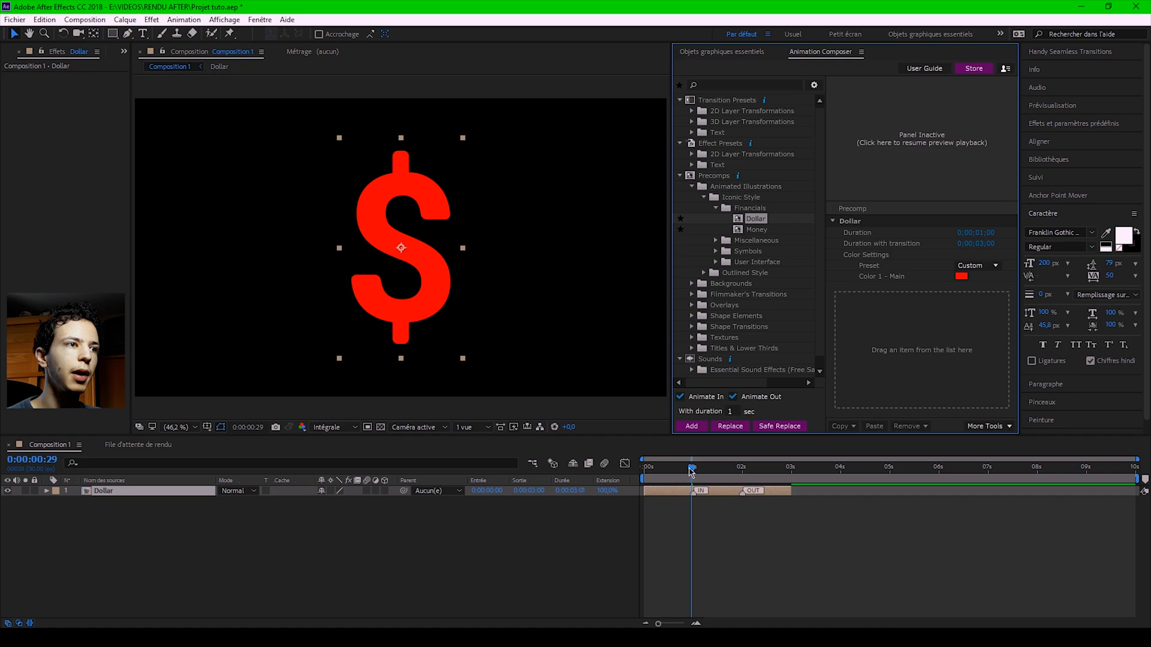
left_click_drag(691, 471, 617, 469)
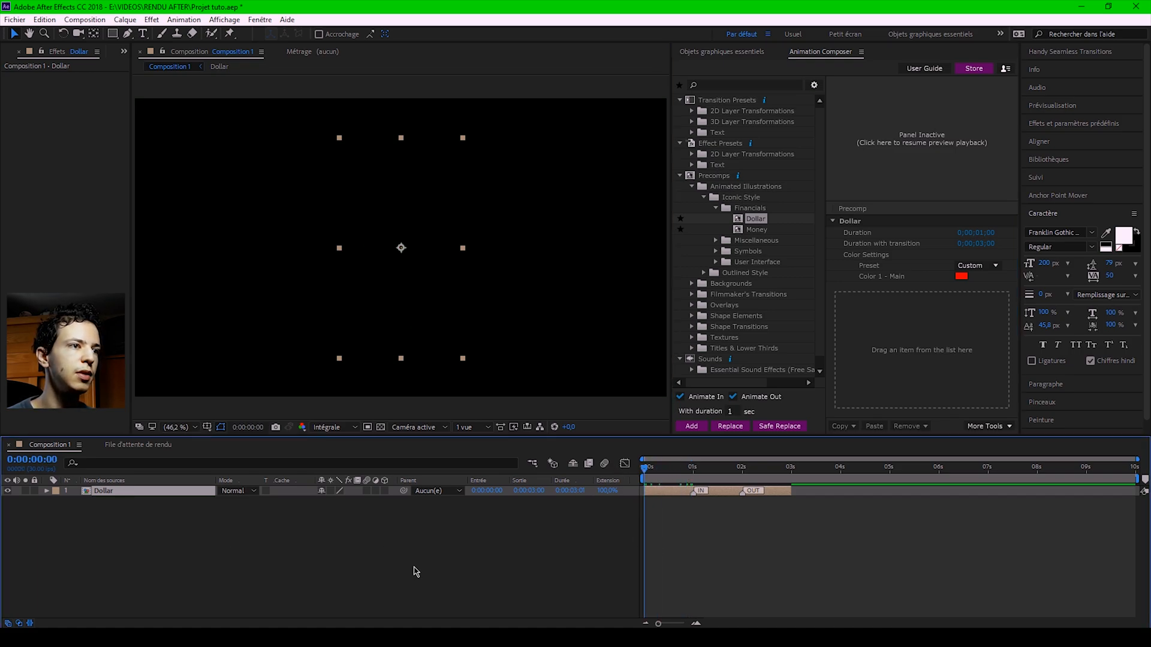
key("space")
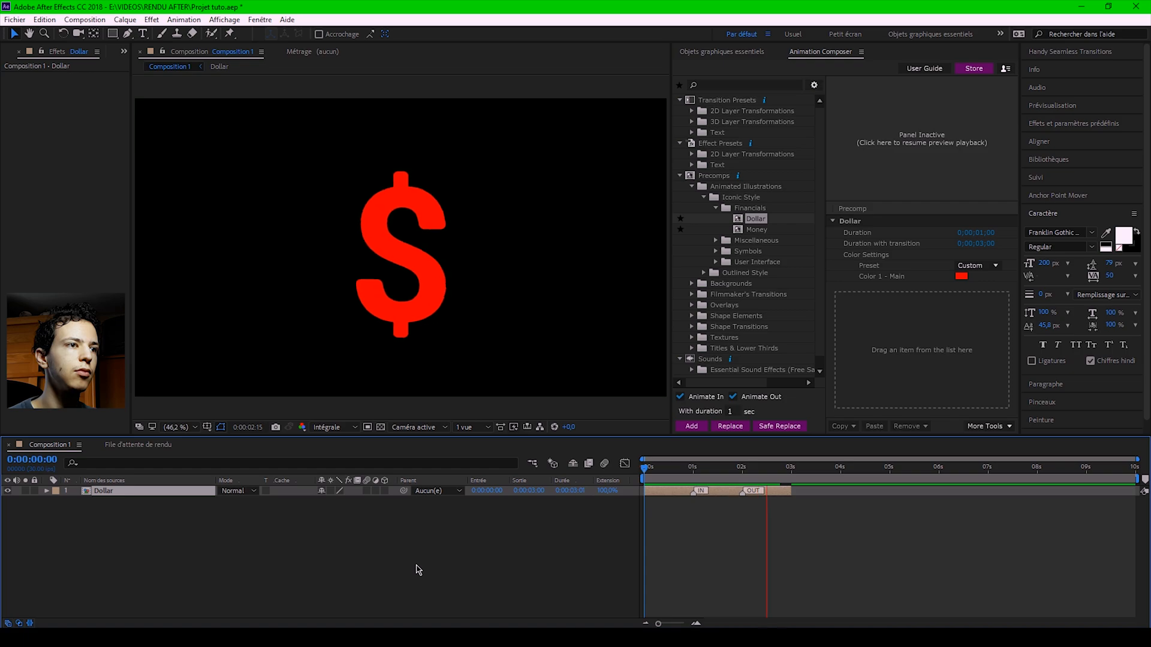
Step: Move the Dollar layer's OUT marker to about 2.7 s and its IN marker to about 0.3 s, and replay the animation
left_click_drag(648, 474, 668, 473)
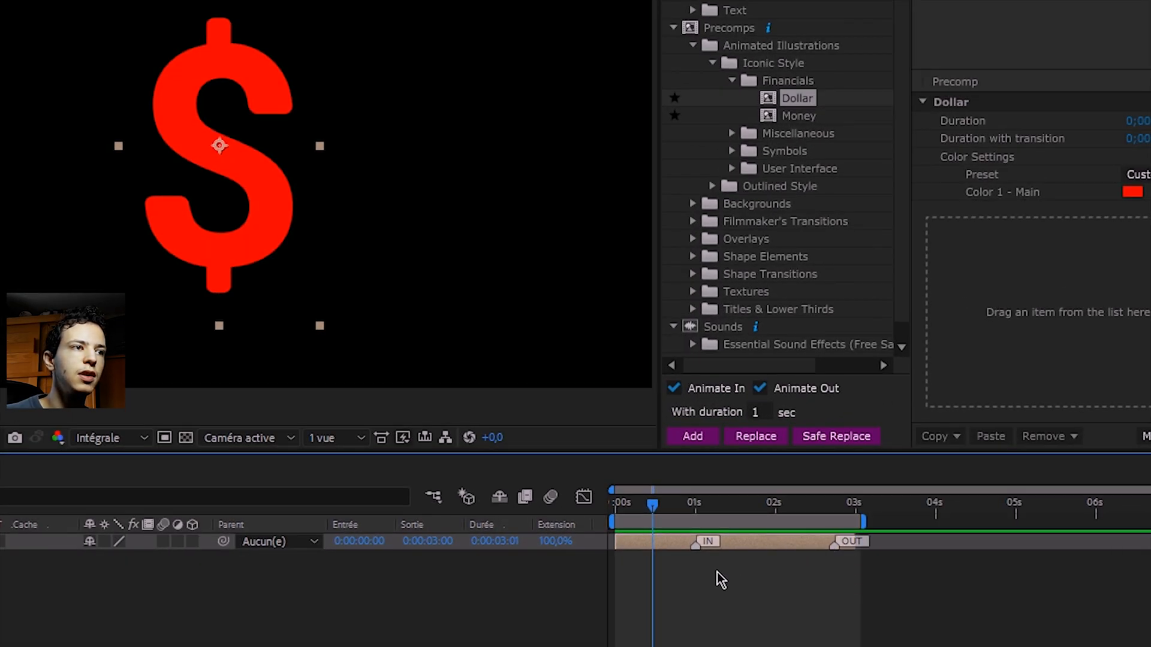
left_click(616, 504)
key("space")
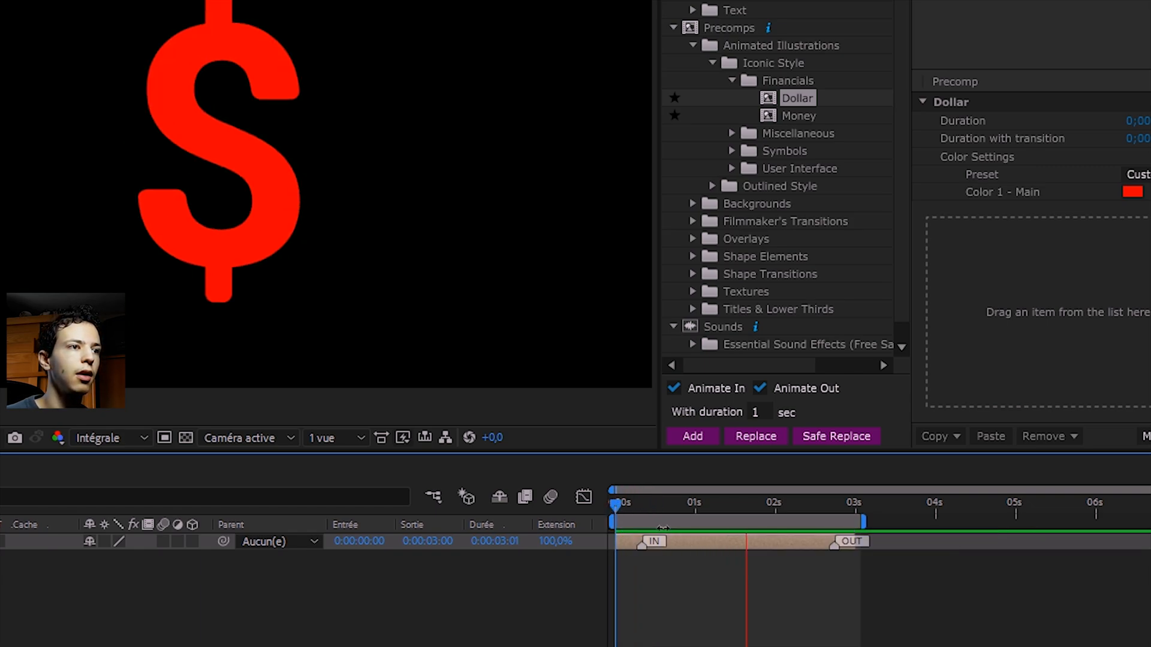
Step: Extend the Dollar layer to 0:00:06:19 and the work area to about 7.4 s, and play the lengthened animation
left_click_drag(863, 541, 1144, 533)
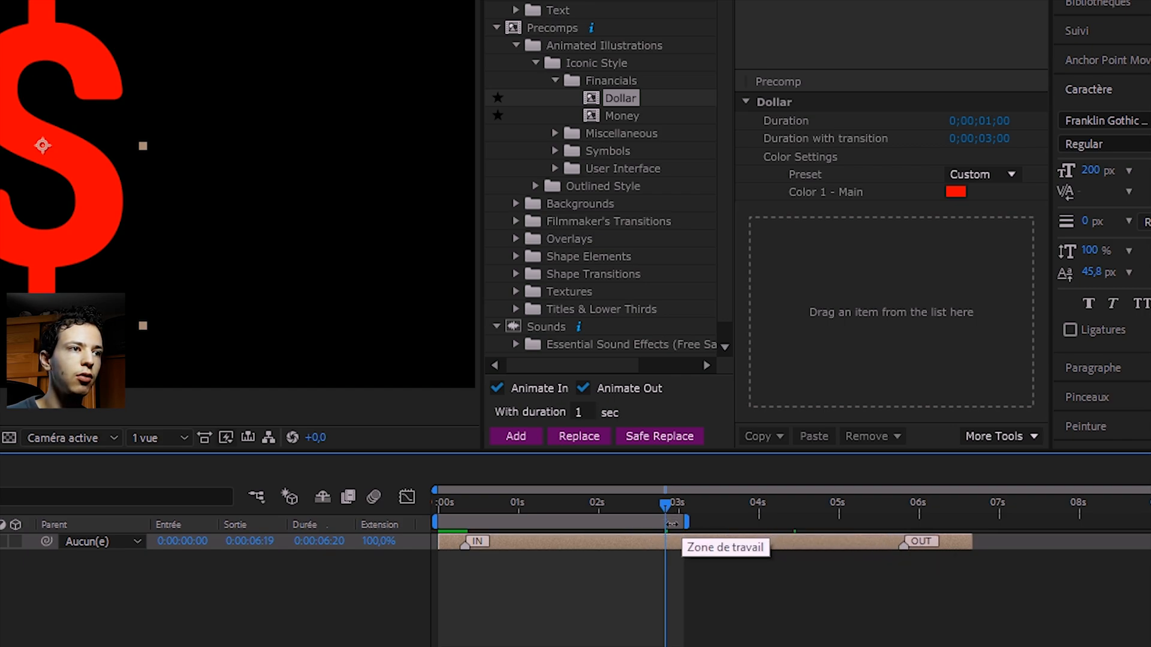
left_click_drag(685, 522, 1031, 522)
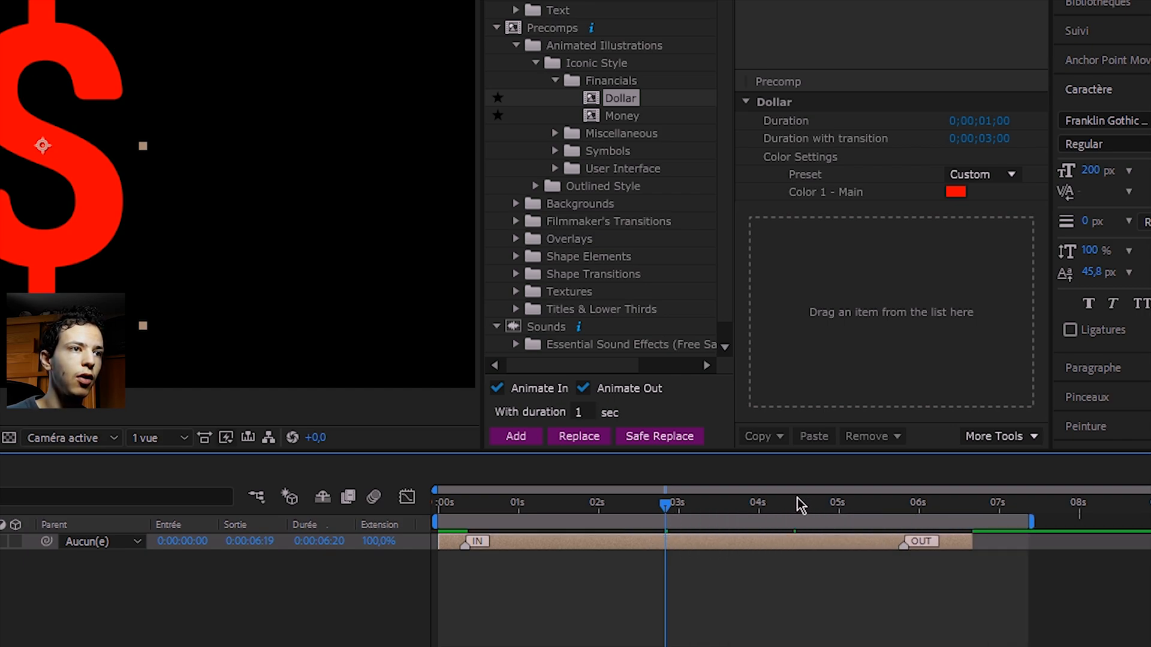
left_click(773, 532)
key("space")
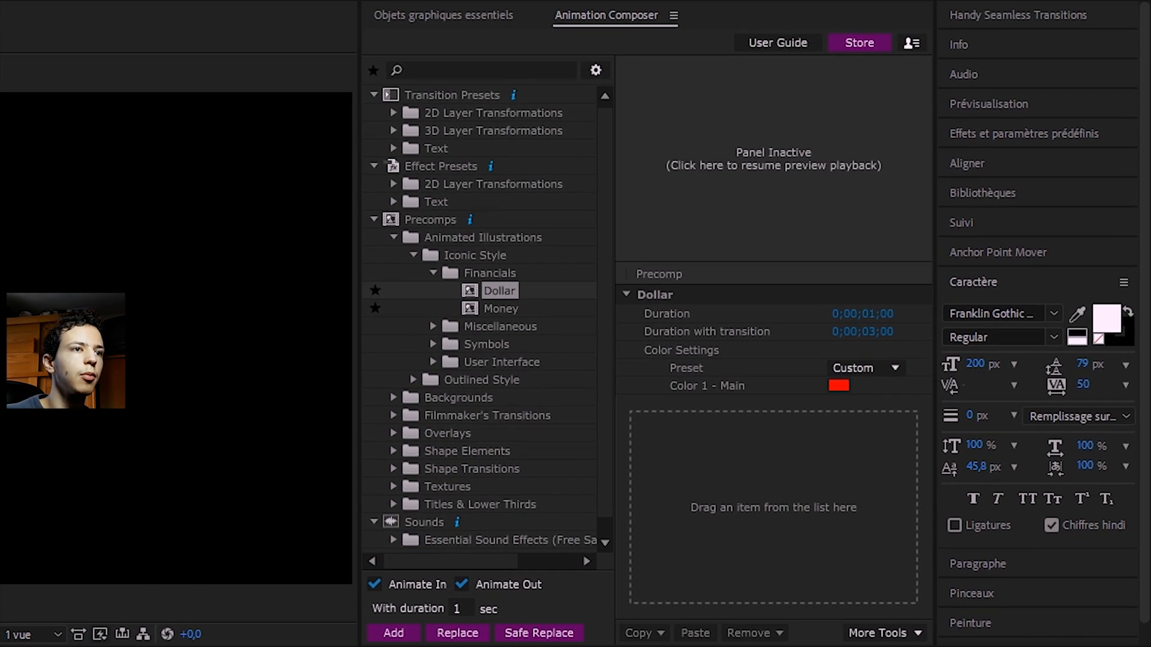
Step: Preview the iconic-style symbol and user interface illustrations, including Stick Man, the emoticons, Like, Pointer and Thick Type 1
left_click(433, 272)
left_click(432, 308)
left_click(480, 326)
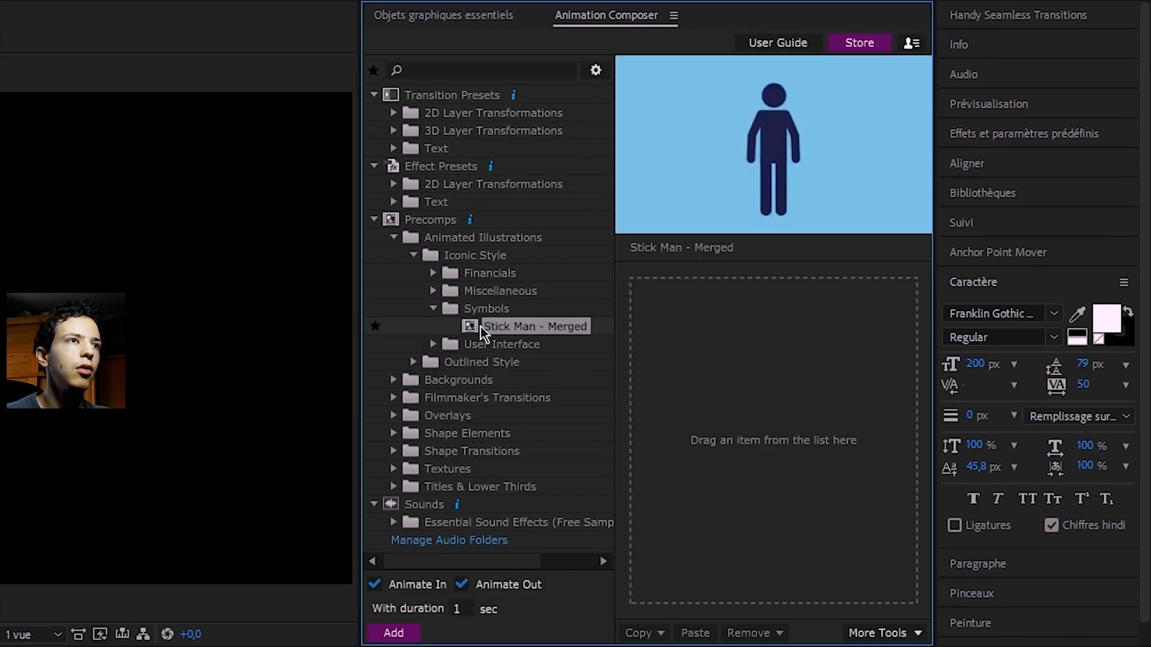
left_click(433, 308)
left_click(433, 326)
left_click(492, 361)
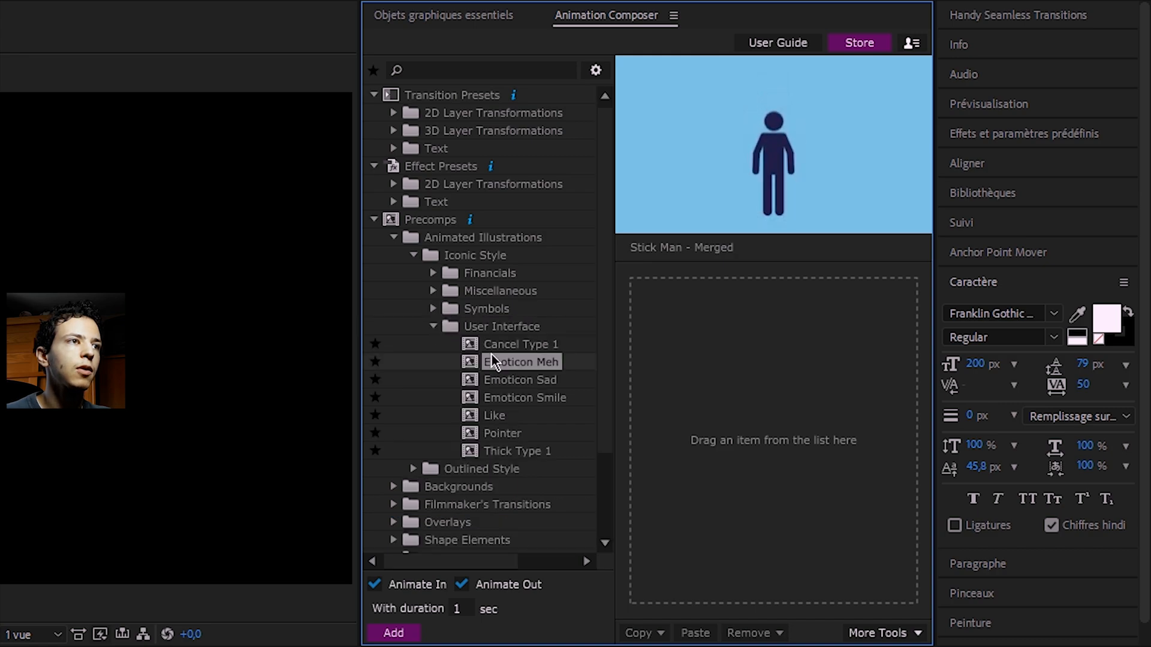
left_click(503, 395)
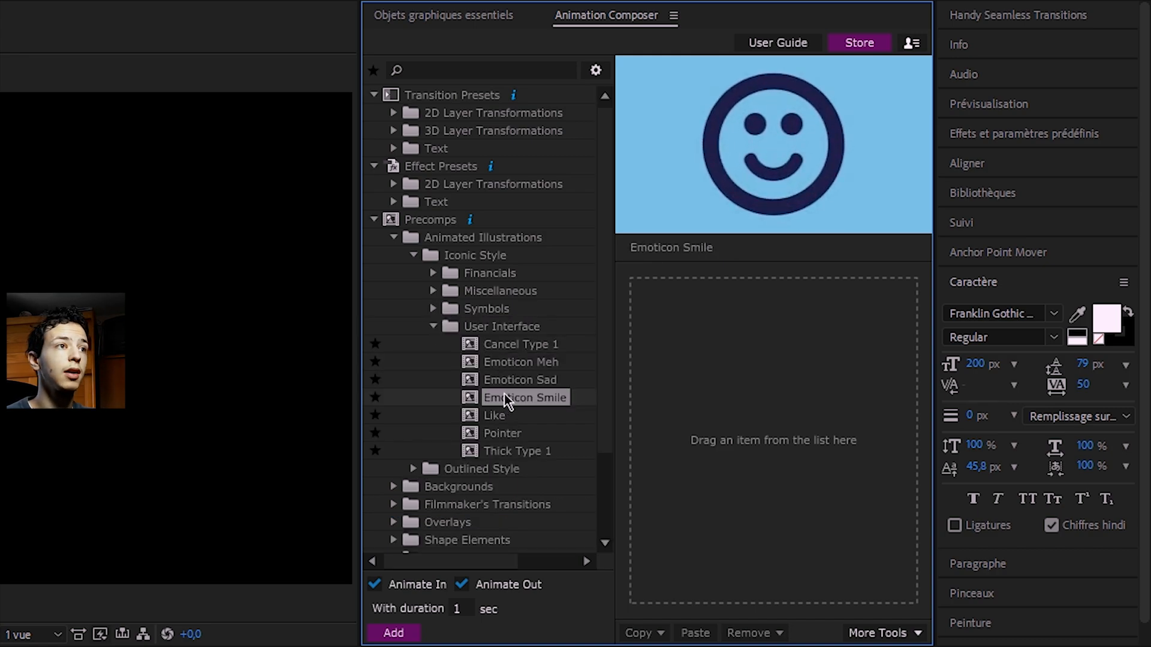
left_click(507, 380)
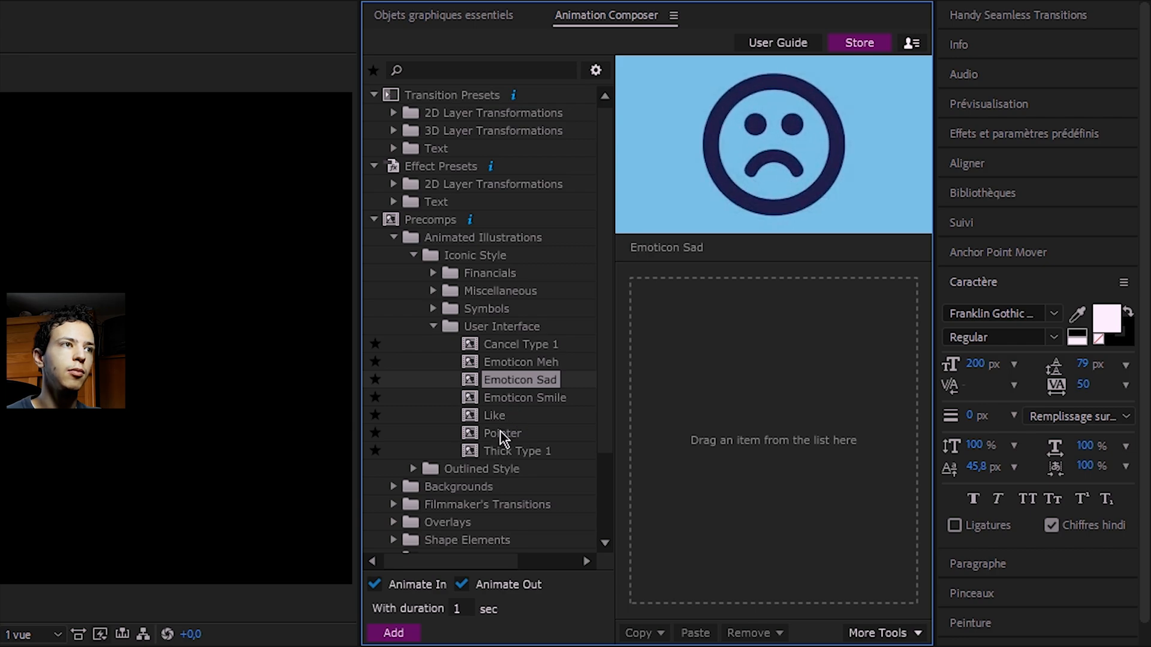
left_click(501, 432)
left_click(495, 422)
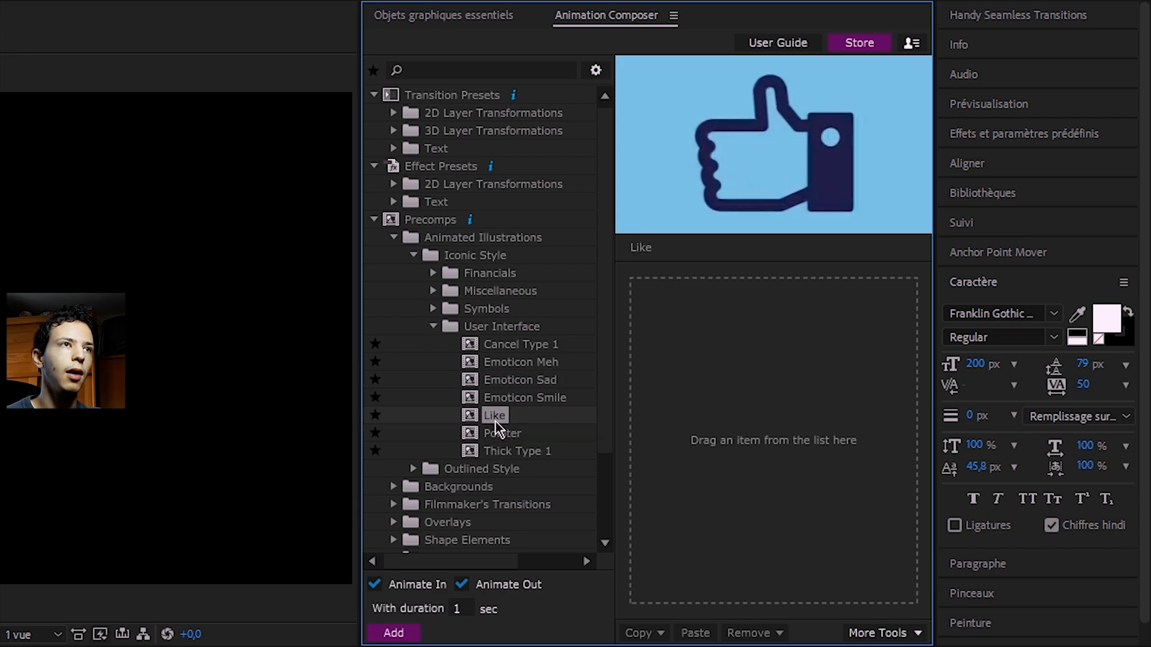
left_click(498, 449)
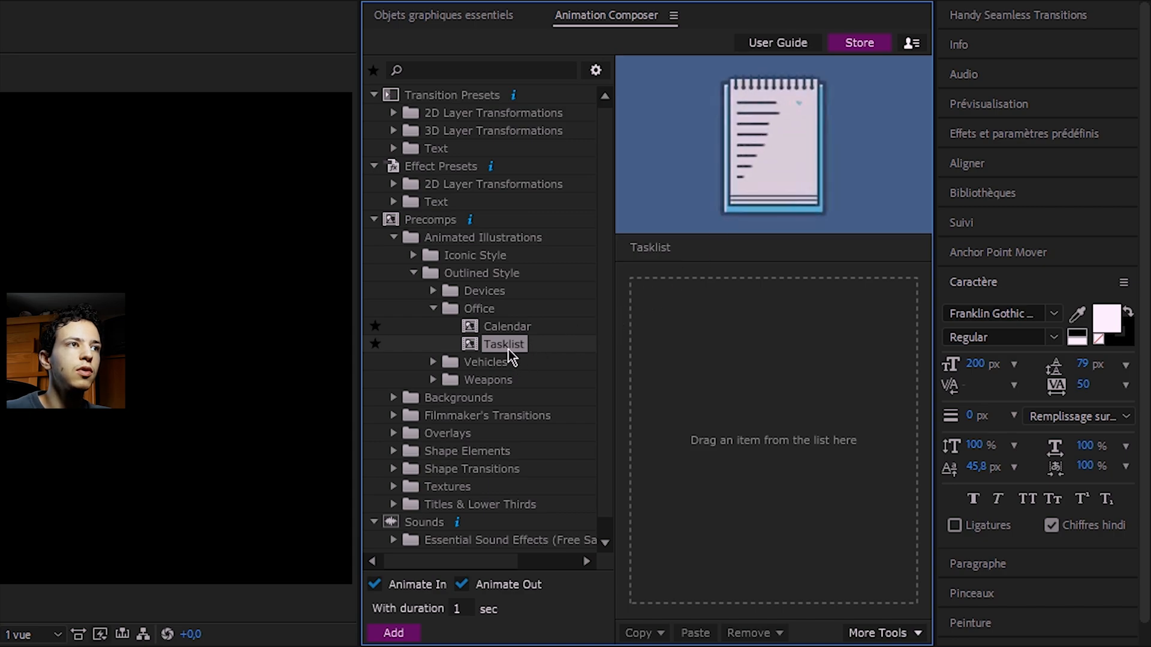
Step: Add the outlined-style Tasklist illustration to Composition 1 with its in and out animations and play it
left_click_drag(503, 344, 576, 646)
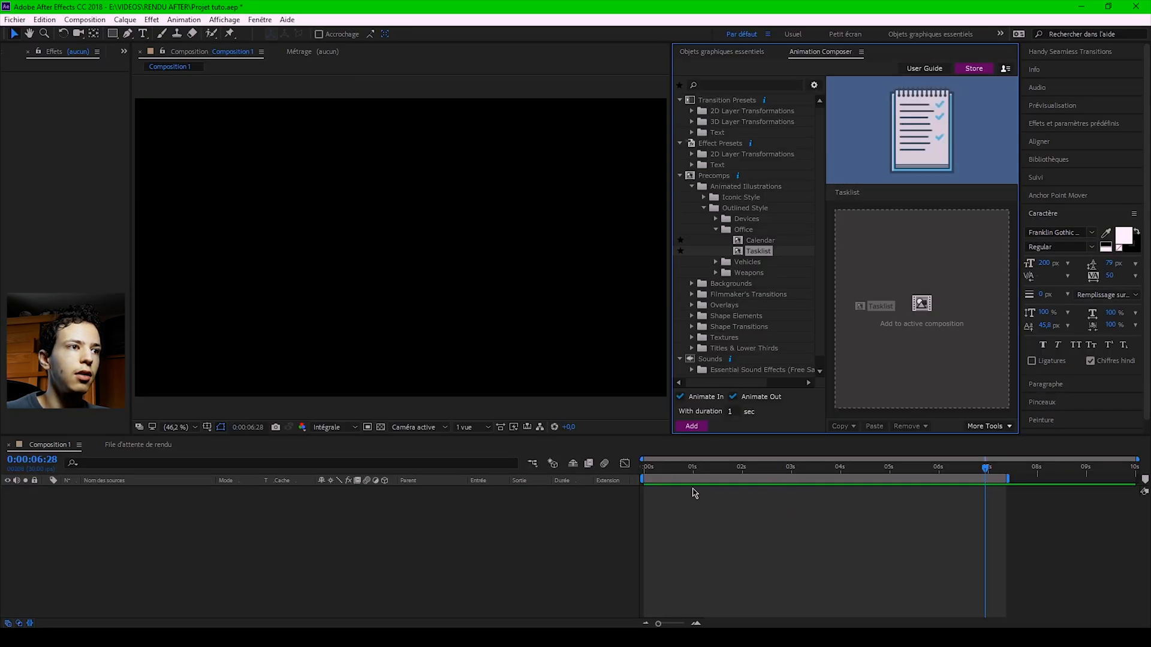
left_click_drag(695, 492, 717, 477)
left_click_drag(974, 479, 953, 476)
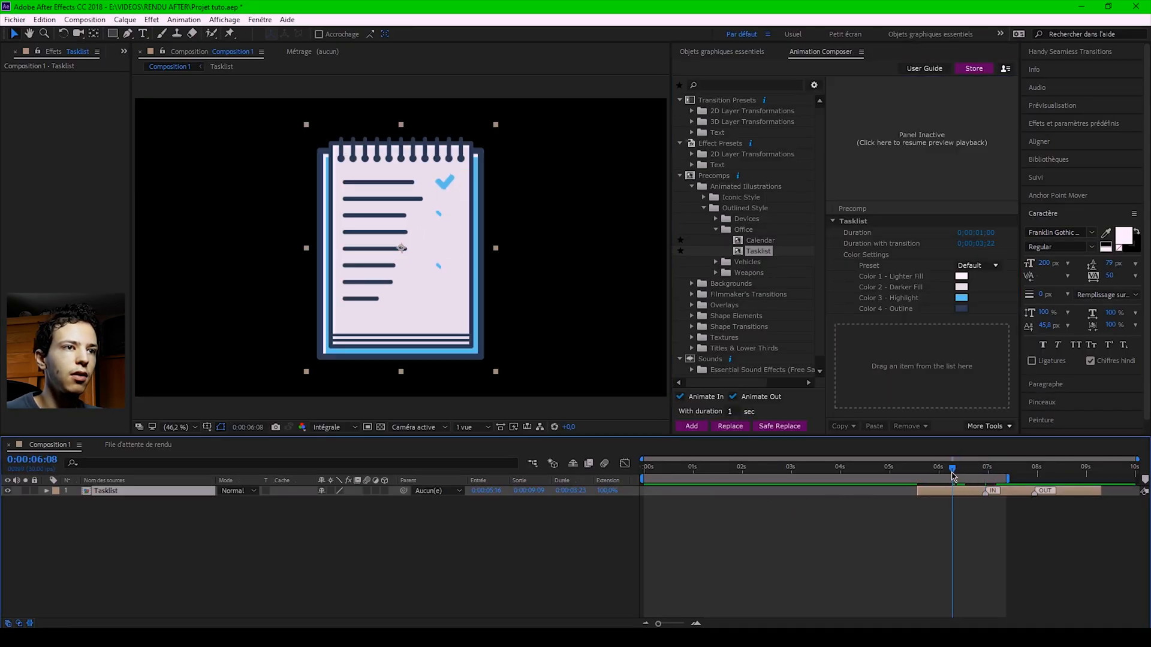
double_click(993, 478)
key("space")
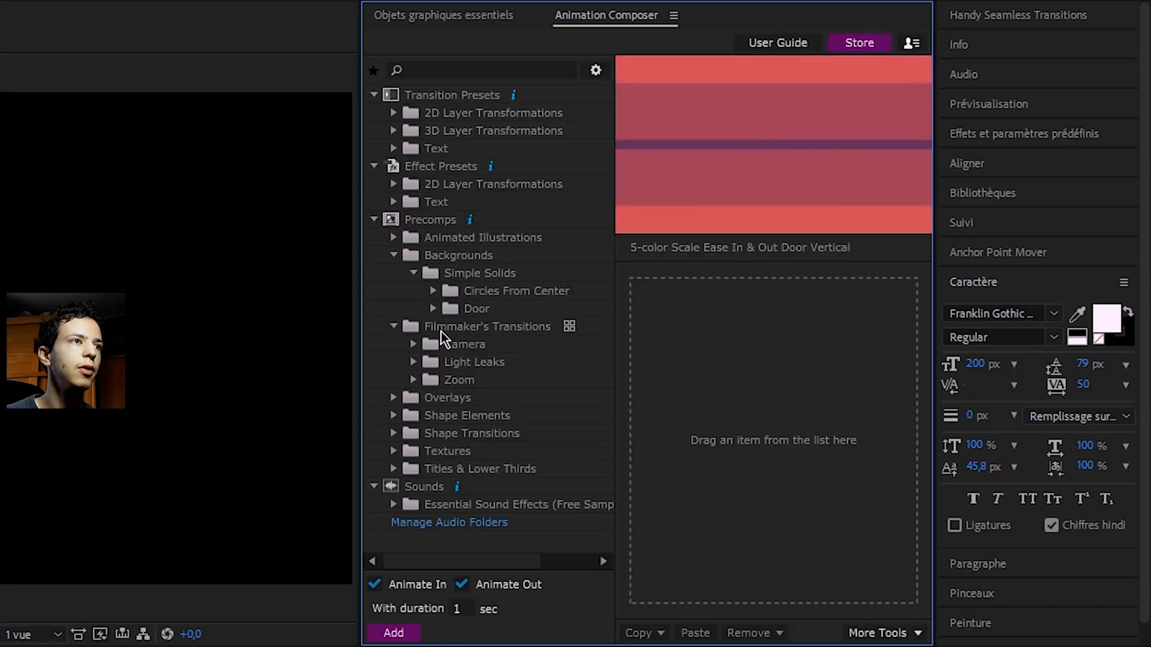
Step: Preview the Filmmaker's Transitions category and add both images of the background folder as layers in Composition 1
left_click(441, 331)
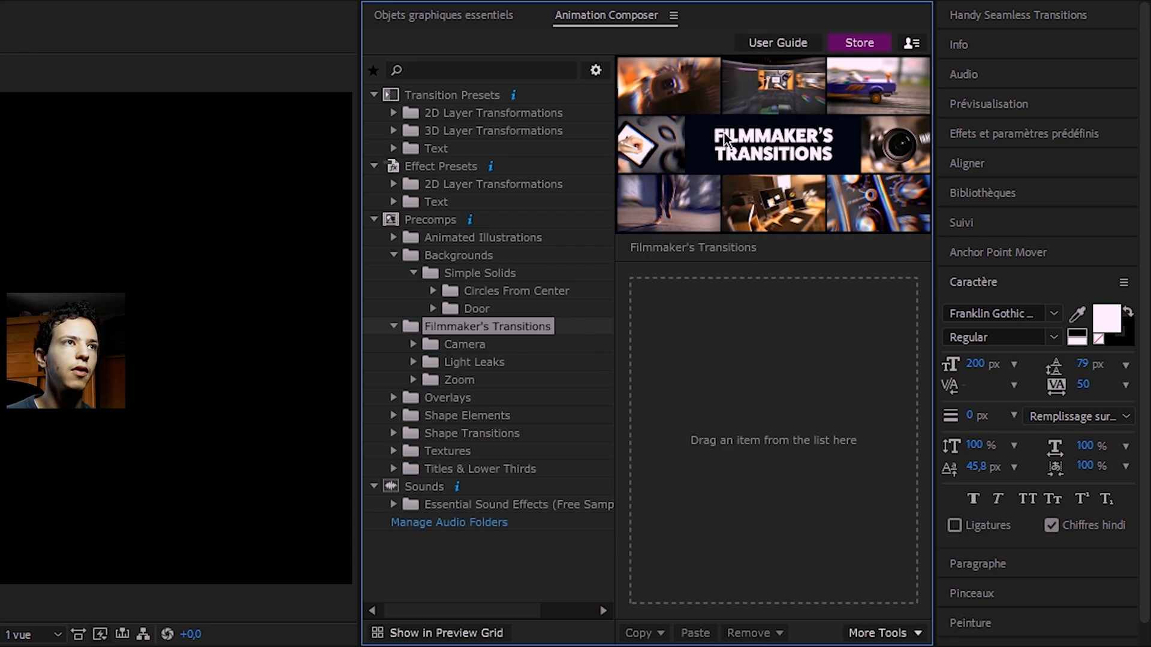
left_click(413, 272)
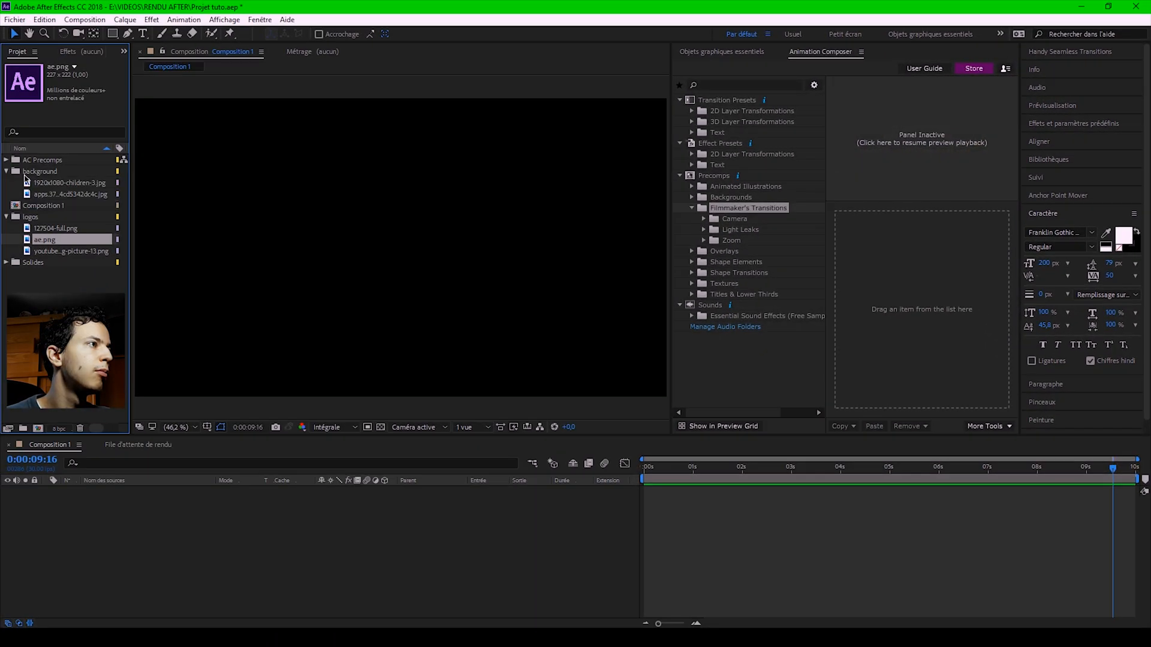
left_click(42, 184)
left_click_drag(42, 184, 186, 544)
left_click_drag(53, 195, 235, 551)
Step: Add the Camera Flip 360 & Skew transition with sound above the image layers and start it at 0:00:02:18
left_click(704, 219)
left_click(739, 230)
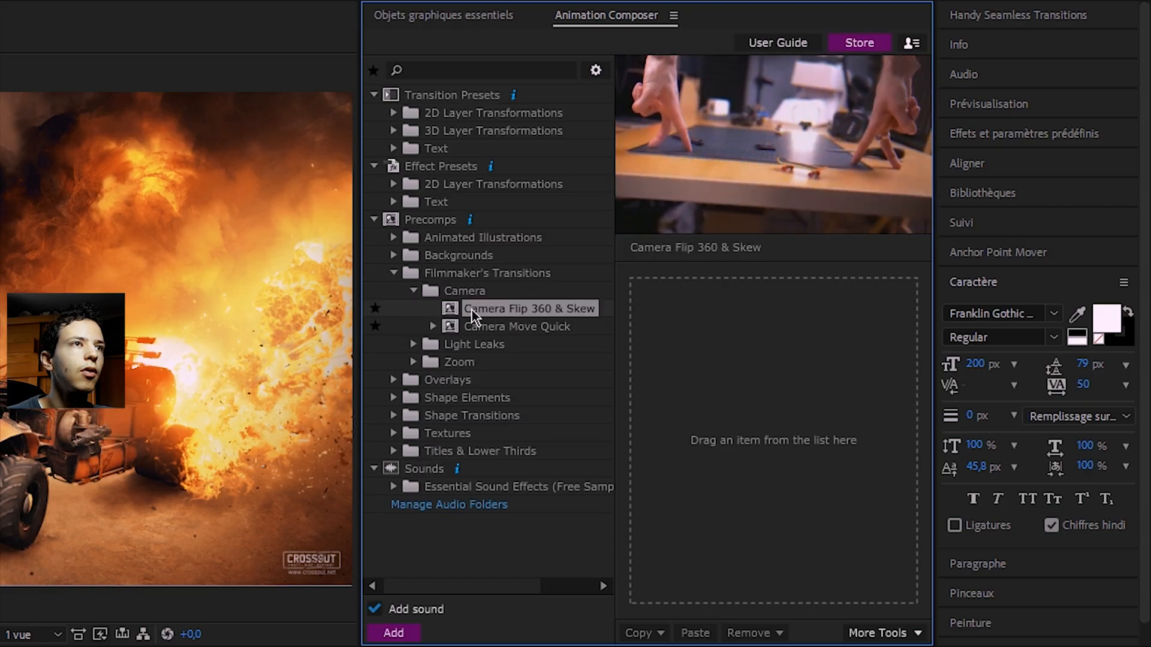
left_click_drag(477, 308, 738, 434)
left_click_drag(866, 329, 863, 330)
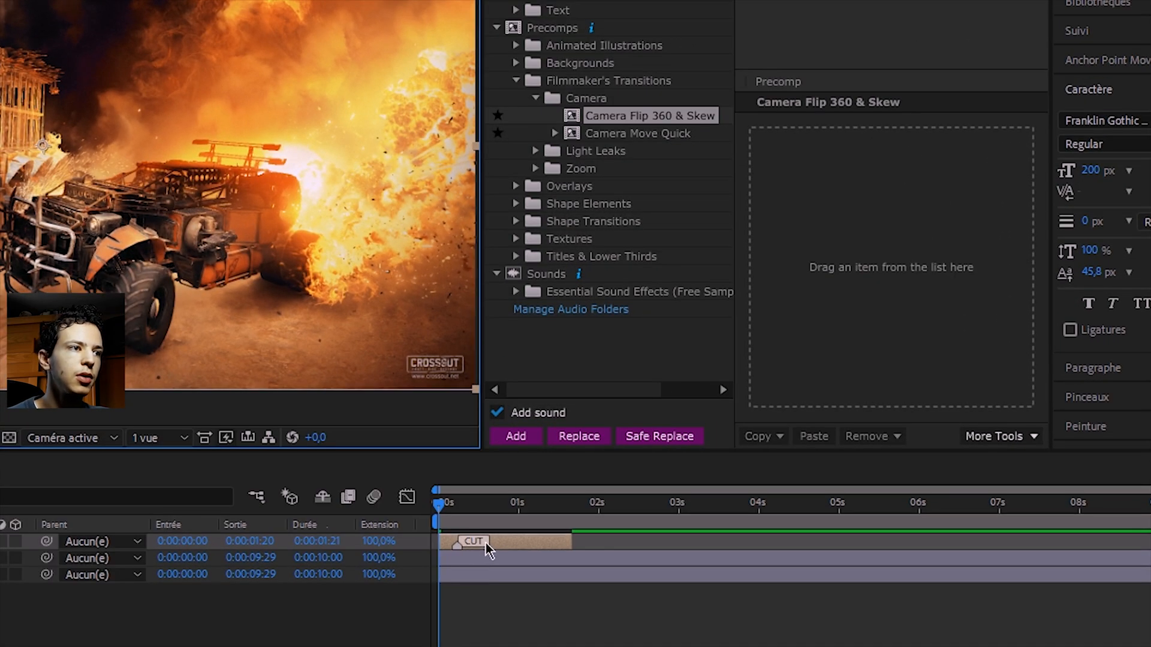
left_click_drag(486, 543, 693, 543)
Step: Split the 1920x1080-children-3.jpg layer at the transition's CUT marker, 0:00:02:25, and delete the part after the cut
left_click_drag(616, 505, 665, 504)
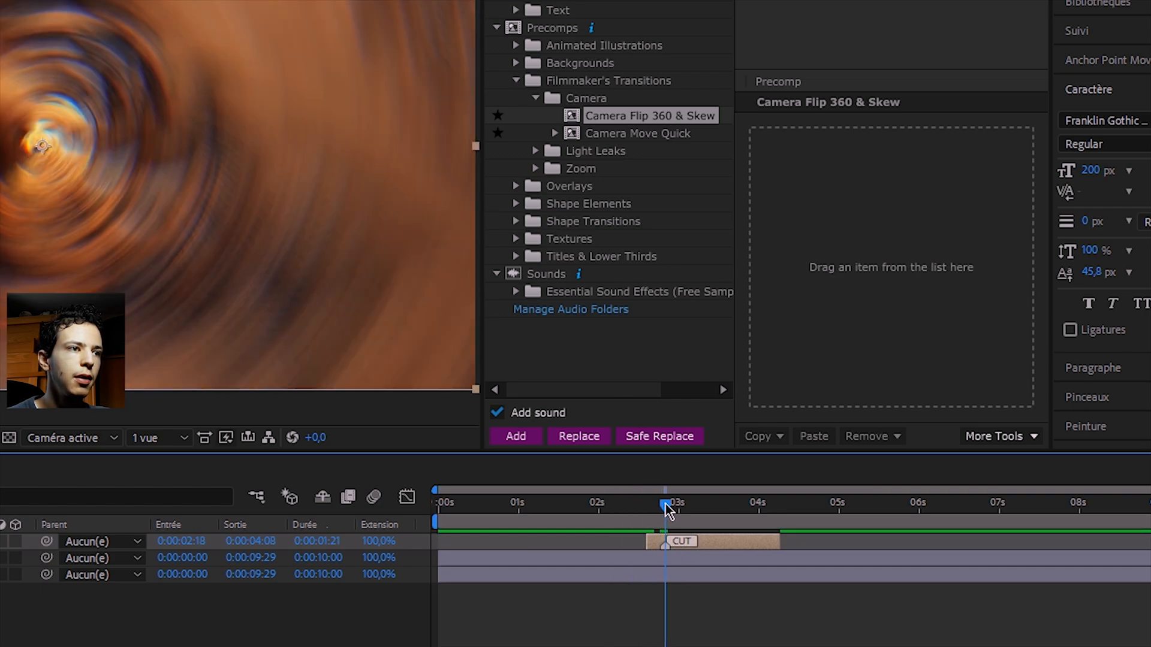
left_click(662, 565)
key("ctrl+shift+d")
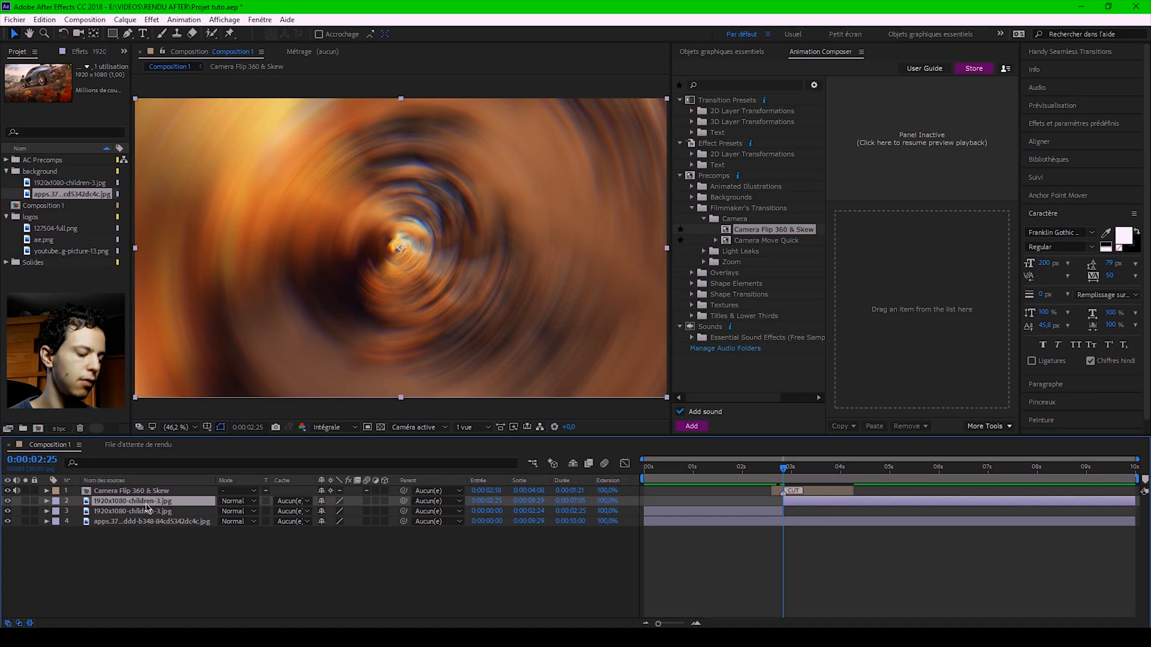
key("Delete")
left_click_drag(786, 469, 712, 477)
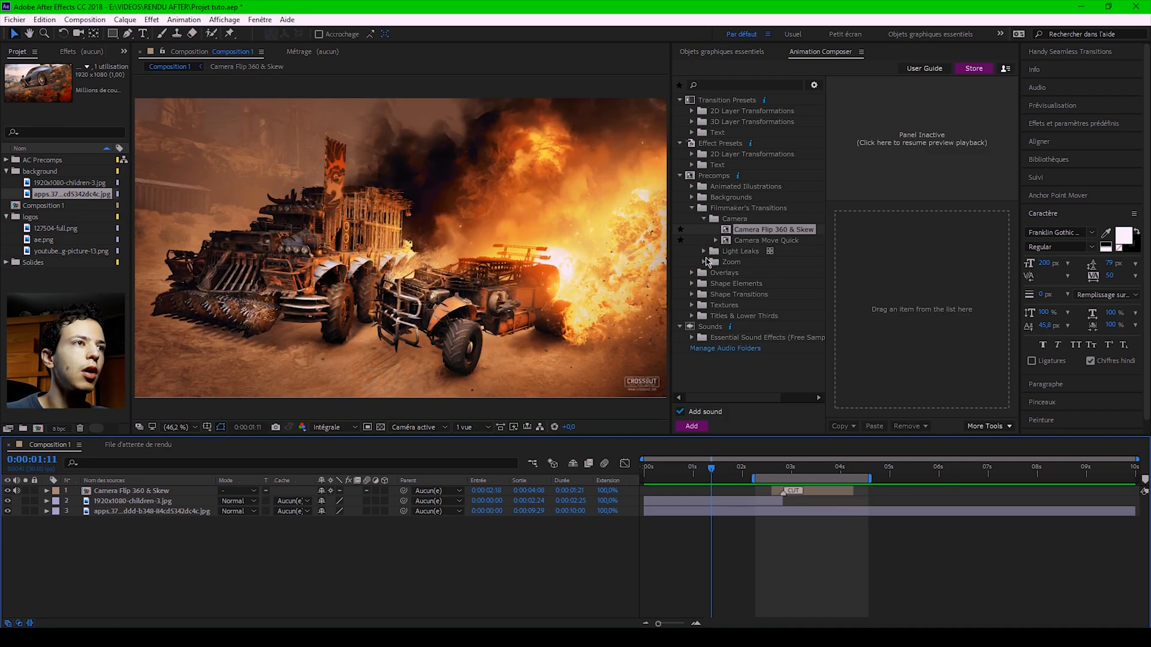
Step: Browse the Zoom transitions and replace Camera Flip 360 & Skew with Chromatic Aberration Zoom & Shake
left_click(704, 261)
left_click(739, 273)
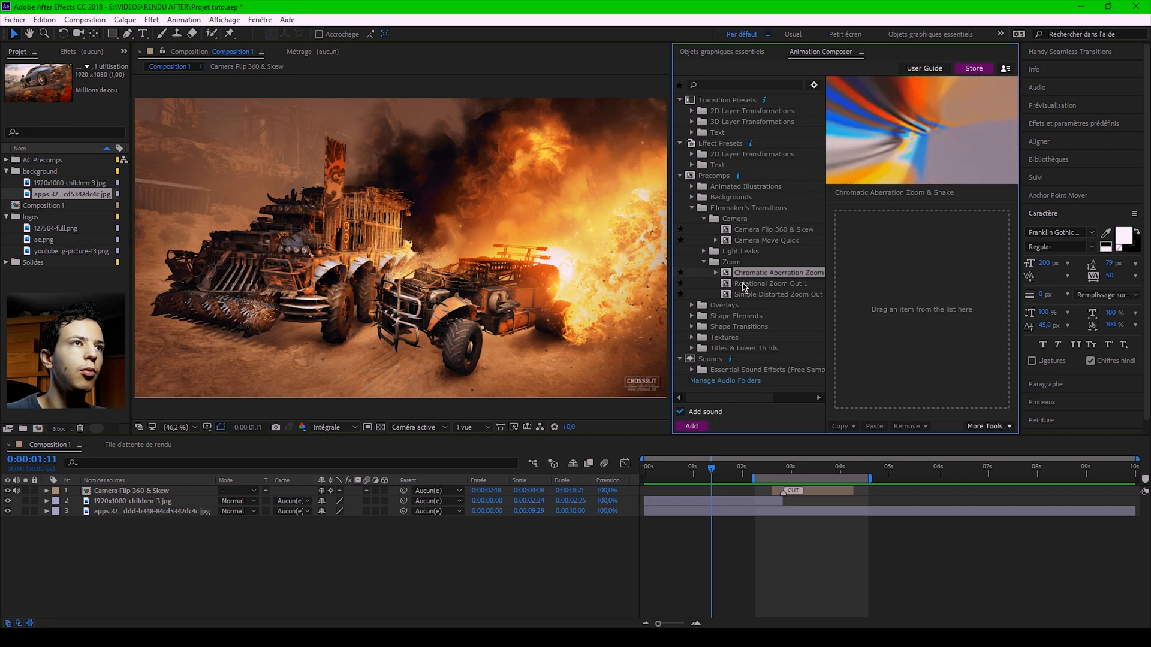
left_click(743, 286)
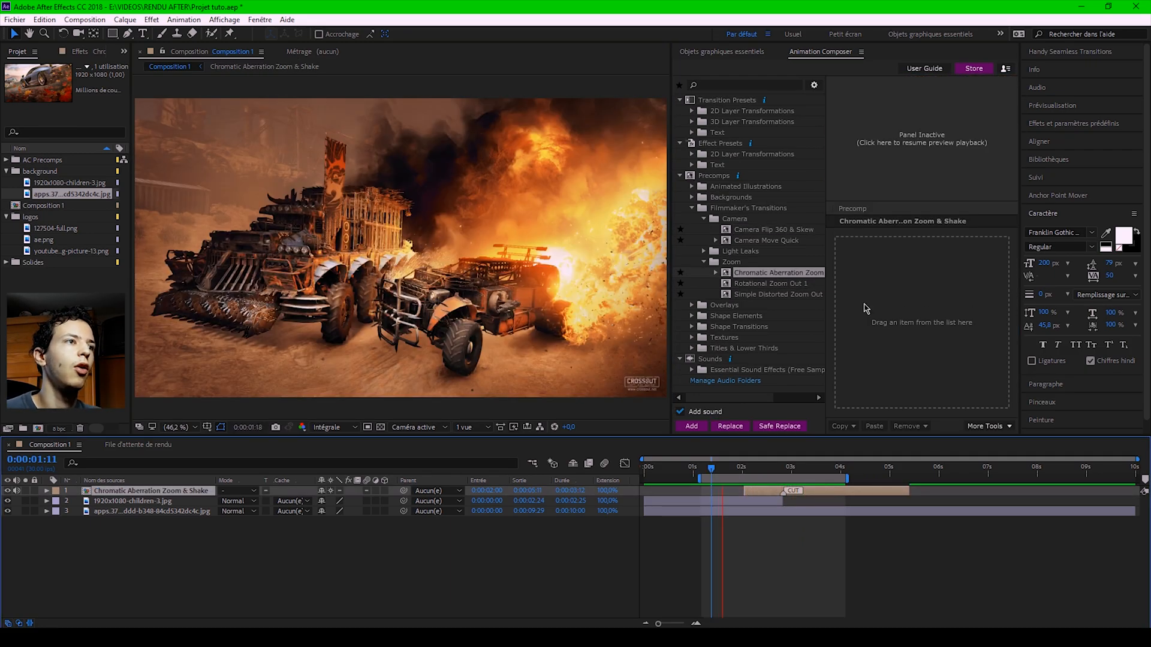
left_click(118, 491)
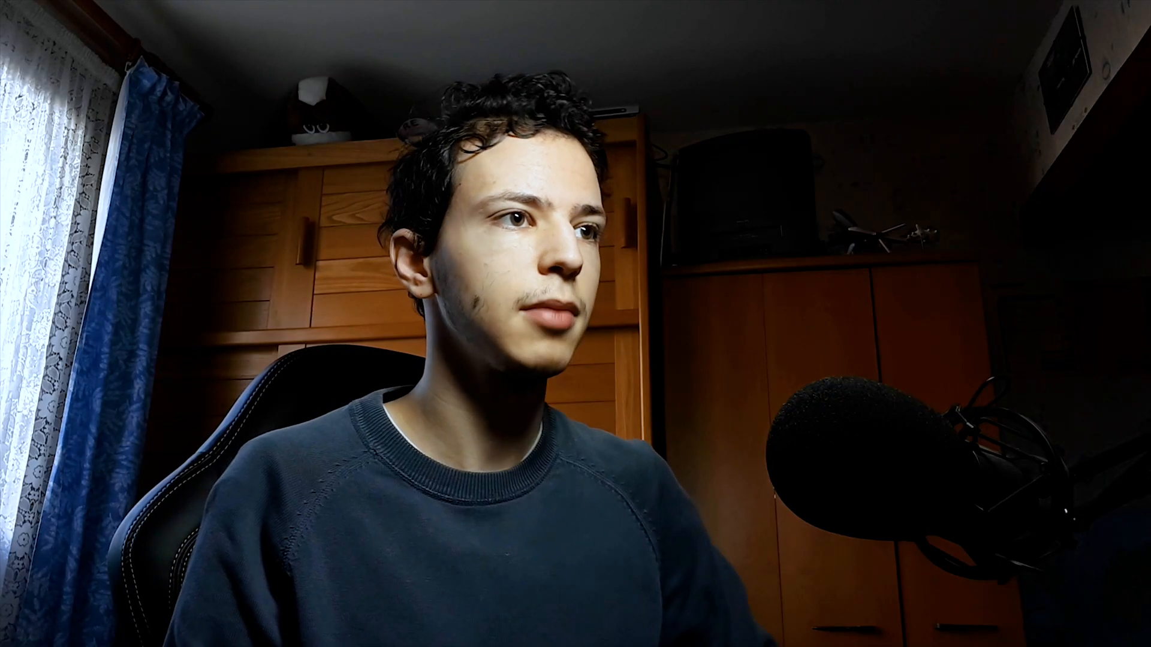